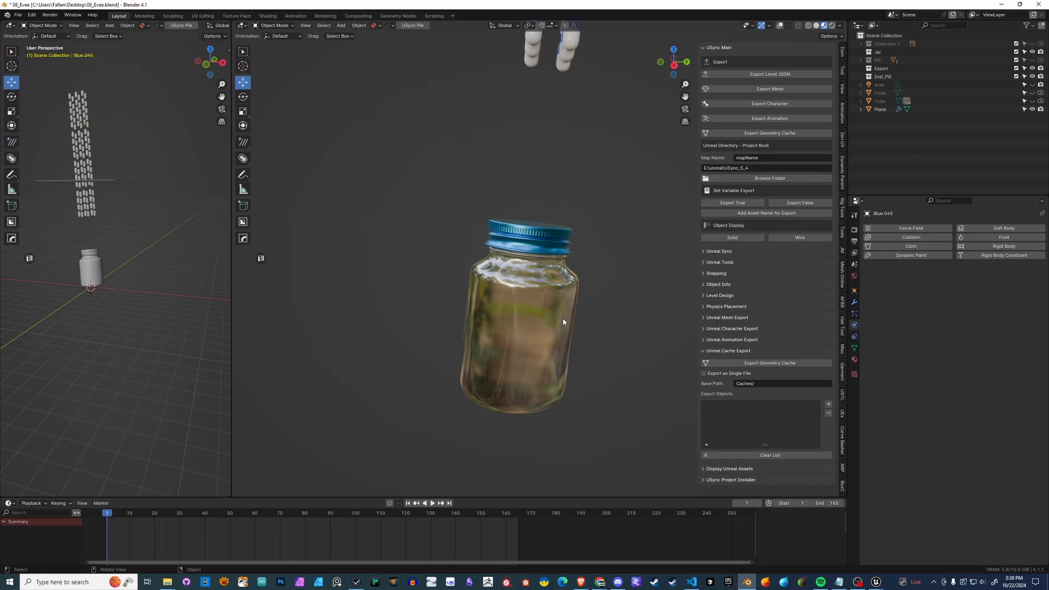
- Play and scrub through the animation of the pills falling into the jar and the cloth plane dropping over it
scroll(584, 340, "down", 3)
left_click_drag(546, 145, 503, 94)
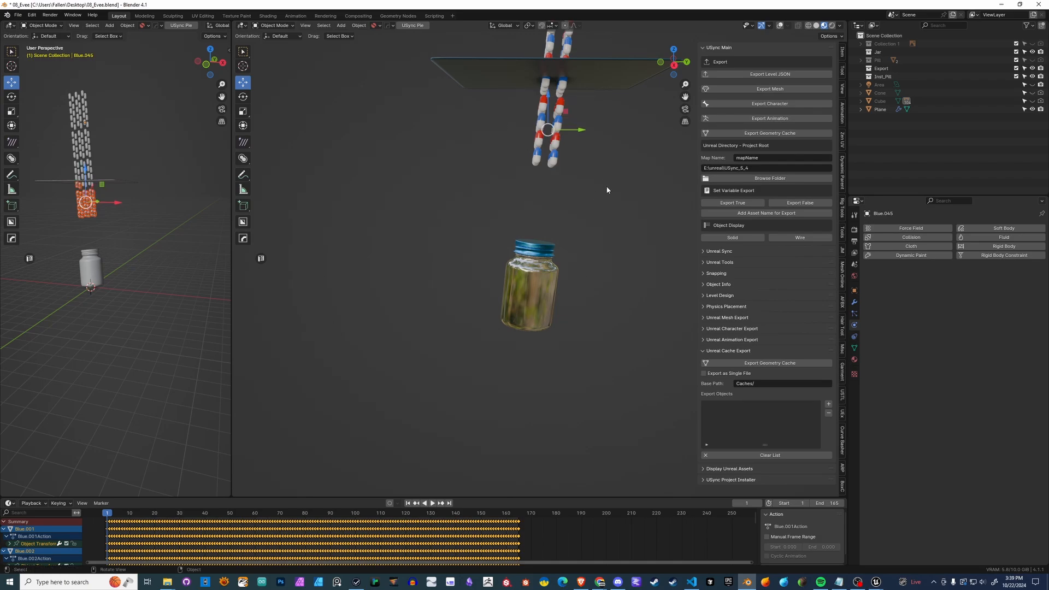
left_click_drag(610, 194, 510, 135)
key("space")
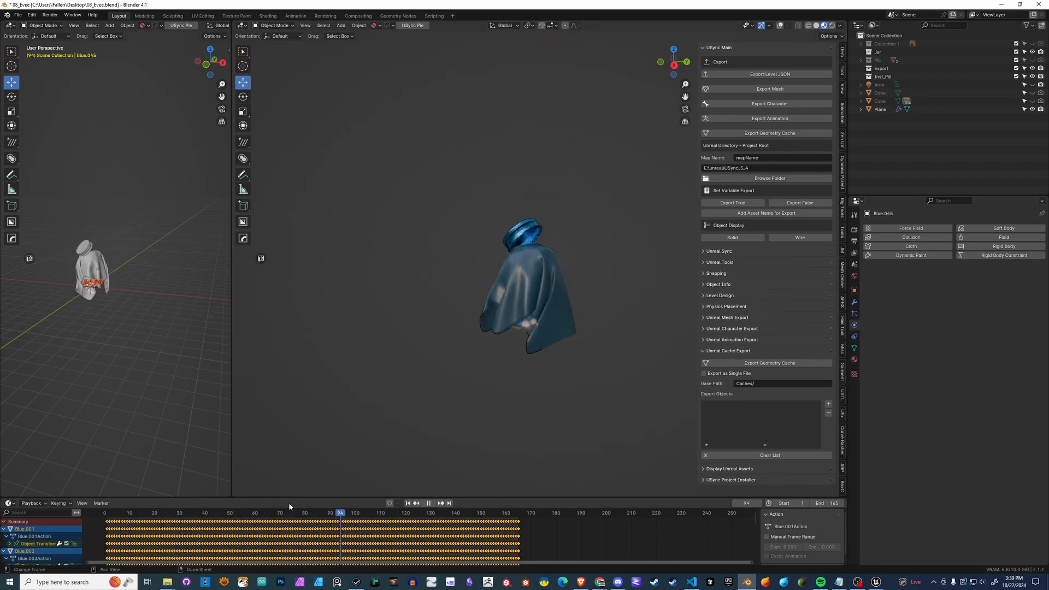
key("Escape")
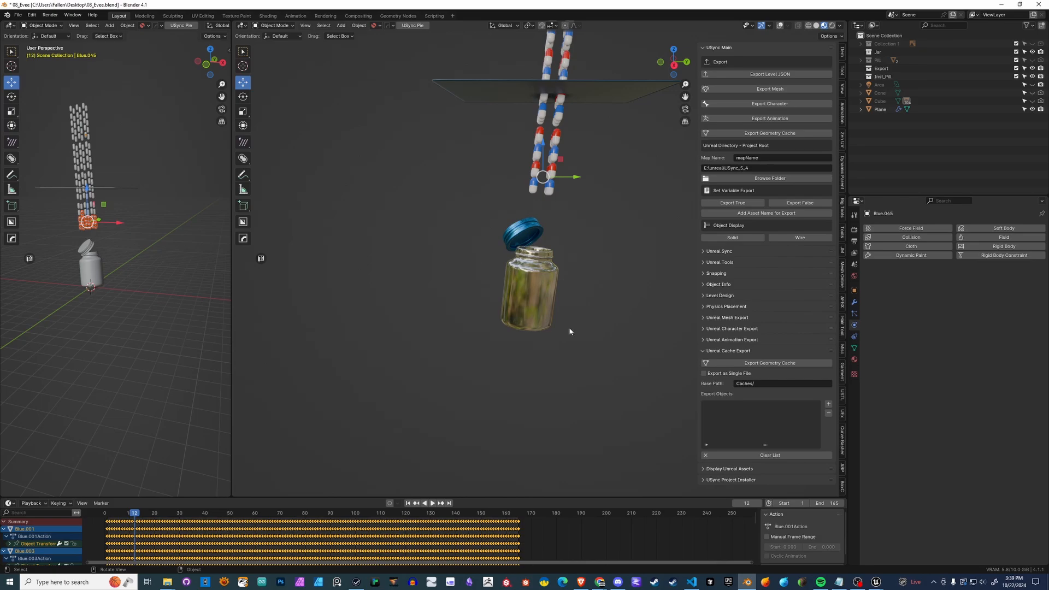
key("space")
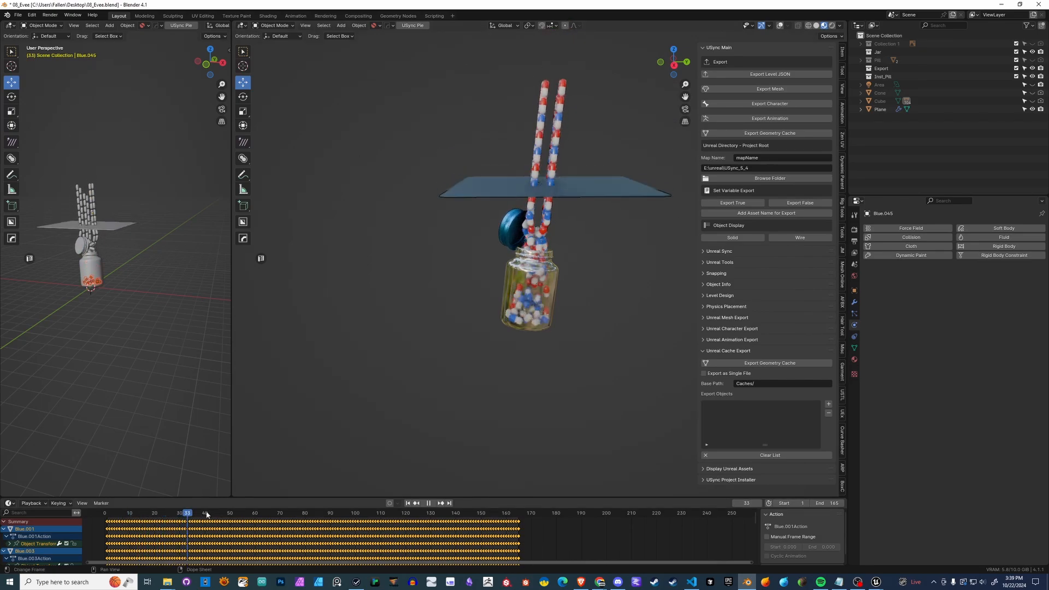
left_click_drag(247, 511, 217, 511)
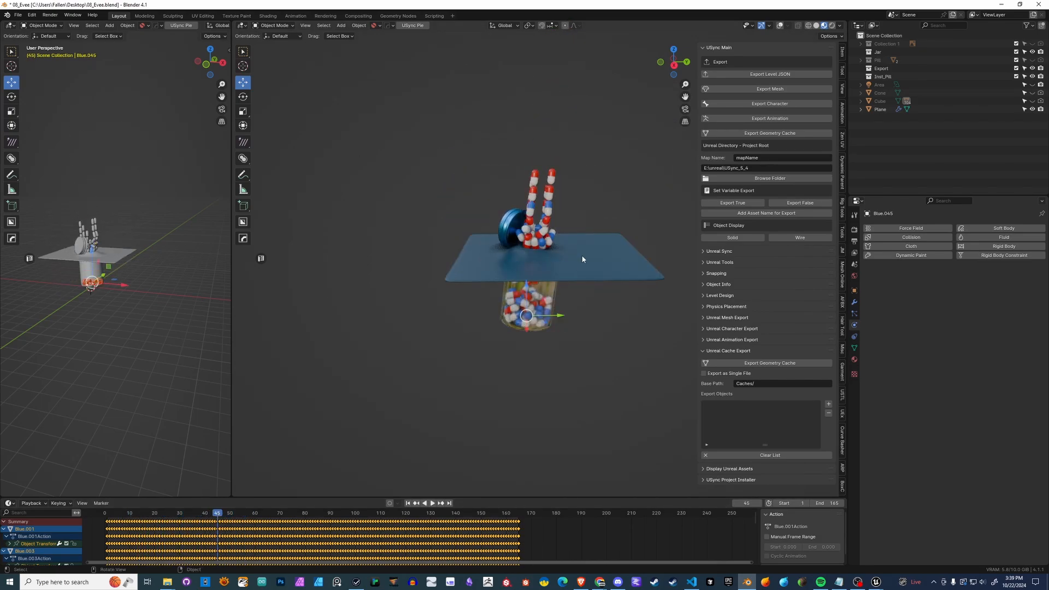
left_click(582, 259)
key("space")
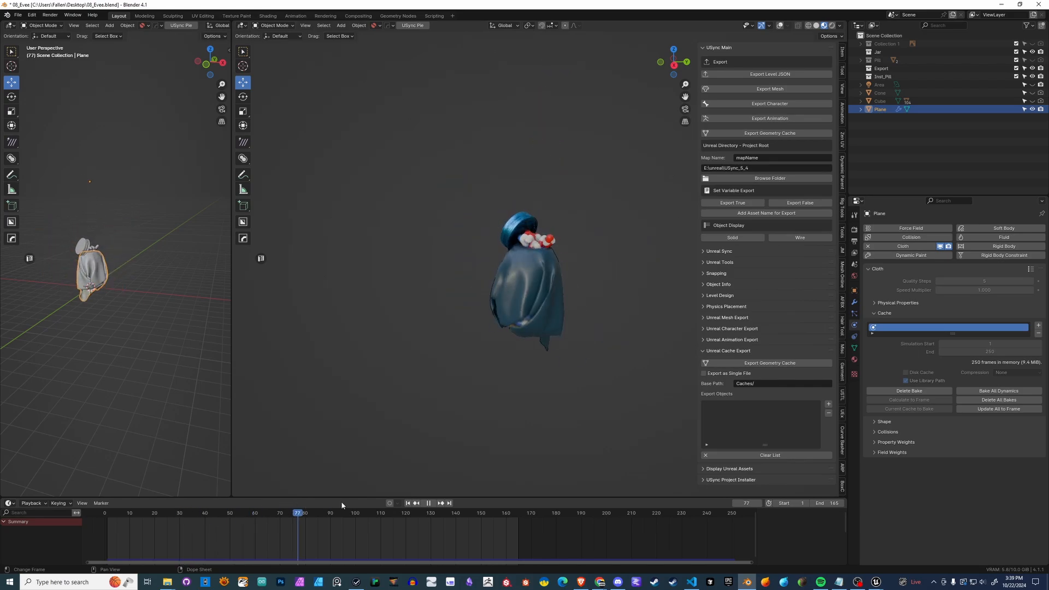
left_click_drag(314, 511, 183, 473)
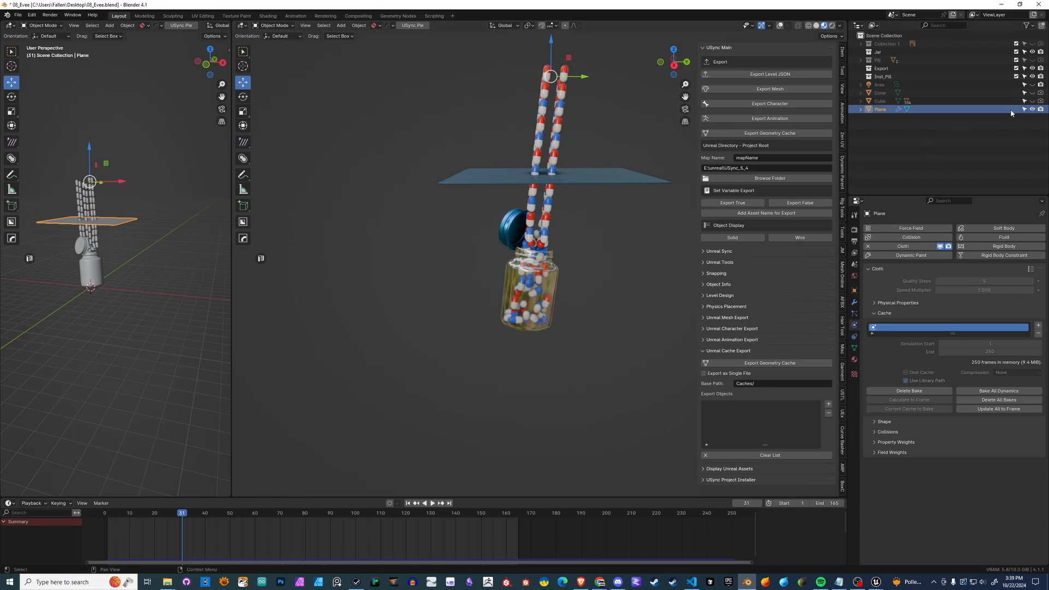
- Hide the Plane cloth object and add all visible jar and pill objects to the cache export list
left_click(1032, 110)
scroll(582, 227, "down", 3)
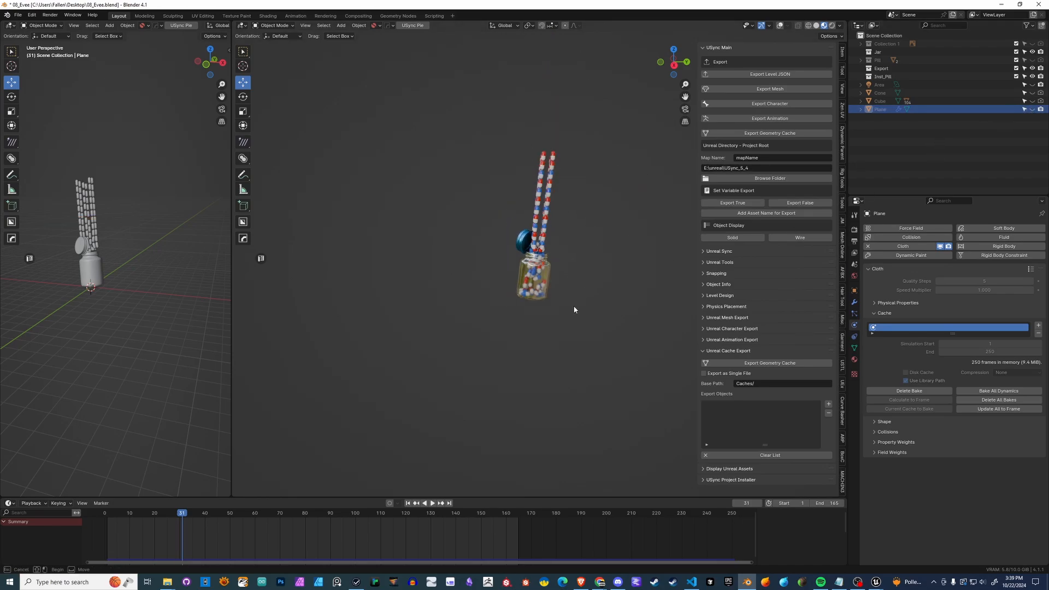
key("ctrl+b")
left_click_drag(584, 329, 460, 119)
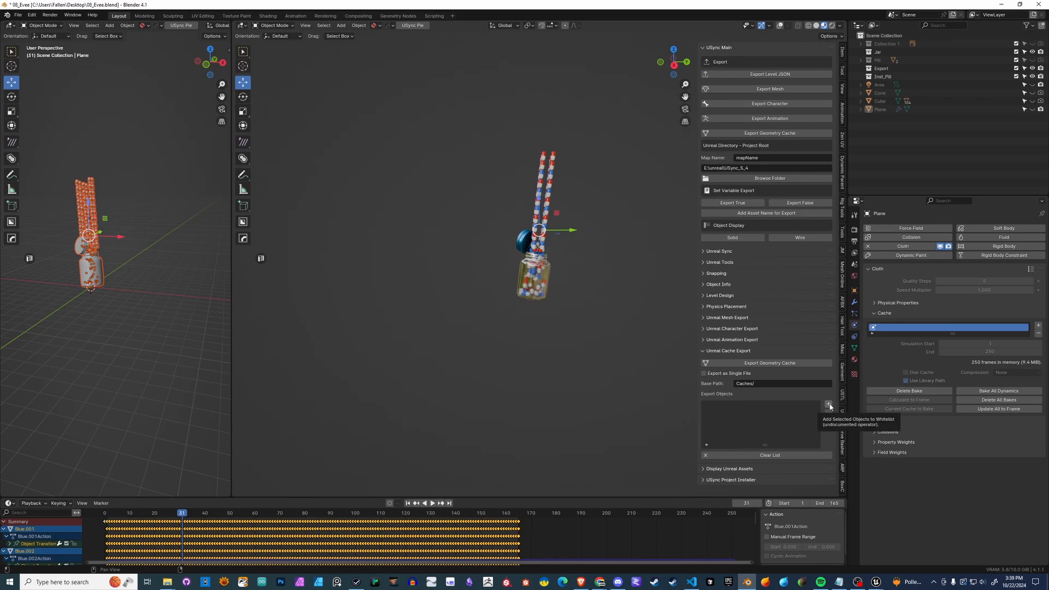
left_click(828, 405)
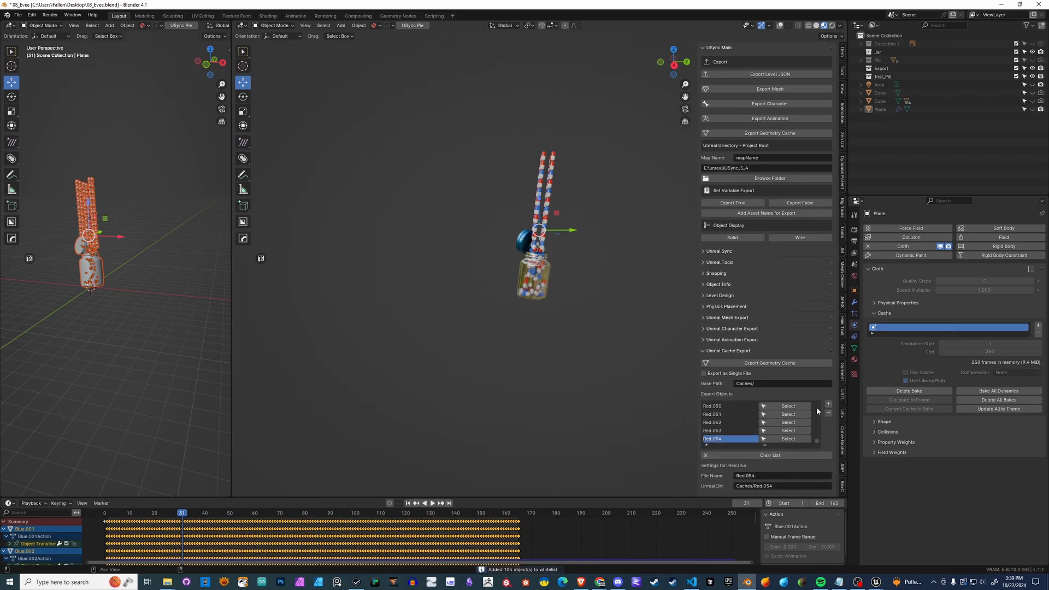
scroll(817, 440, "up", 2)
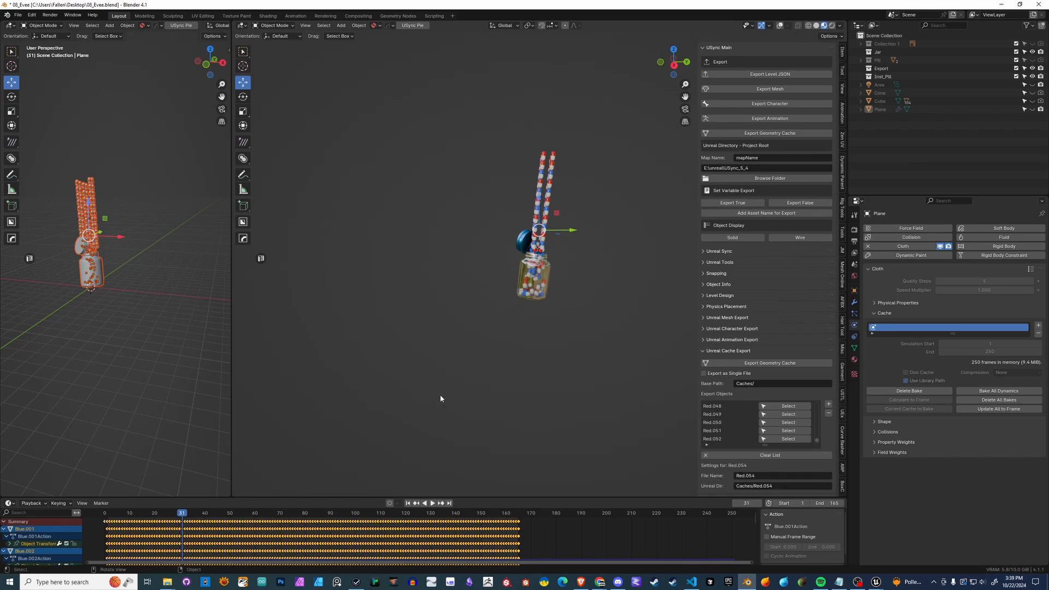
- Export the listed objects as a single geometry cache file with the combined file name Pills
left_click(708, 376)
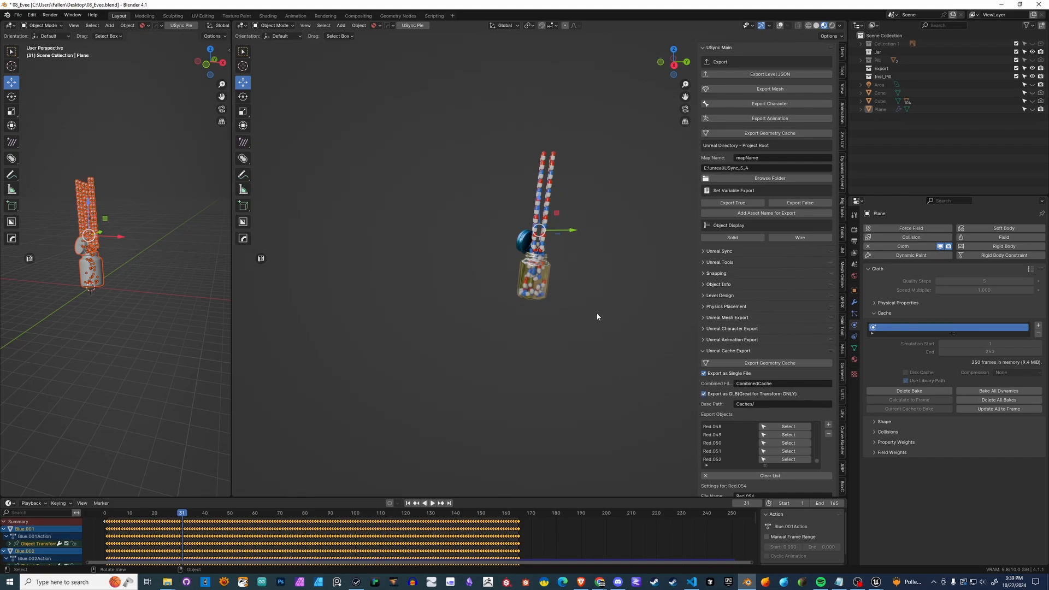
left_click_drag(605, 321, 465, 106)
left_click(781, 384)
type("Pills")
key("Return")
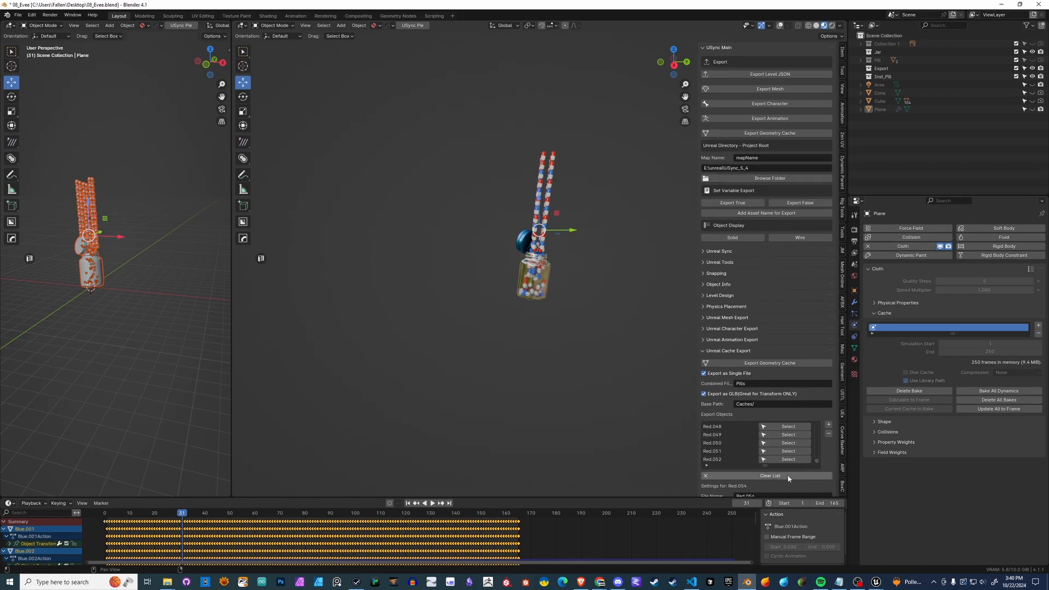
left_click(778, 364)
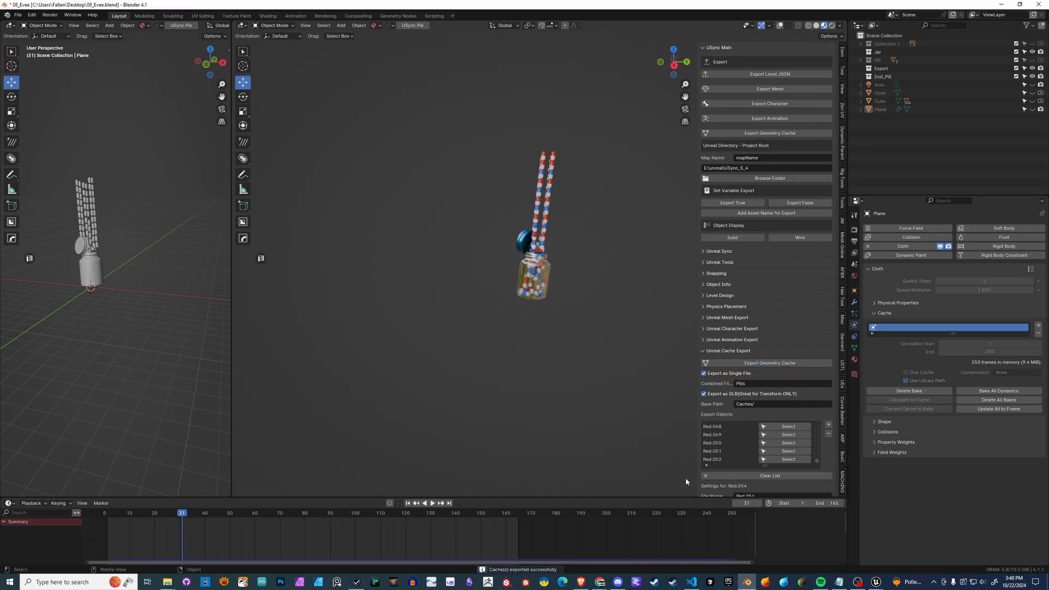
- Switch to the Unreal Editor project and import the exported caches with USync
left_click(870, 564)
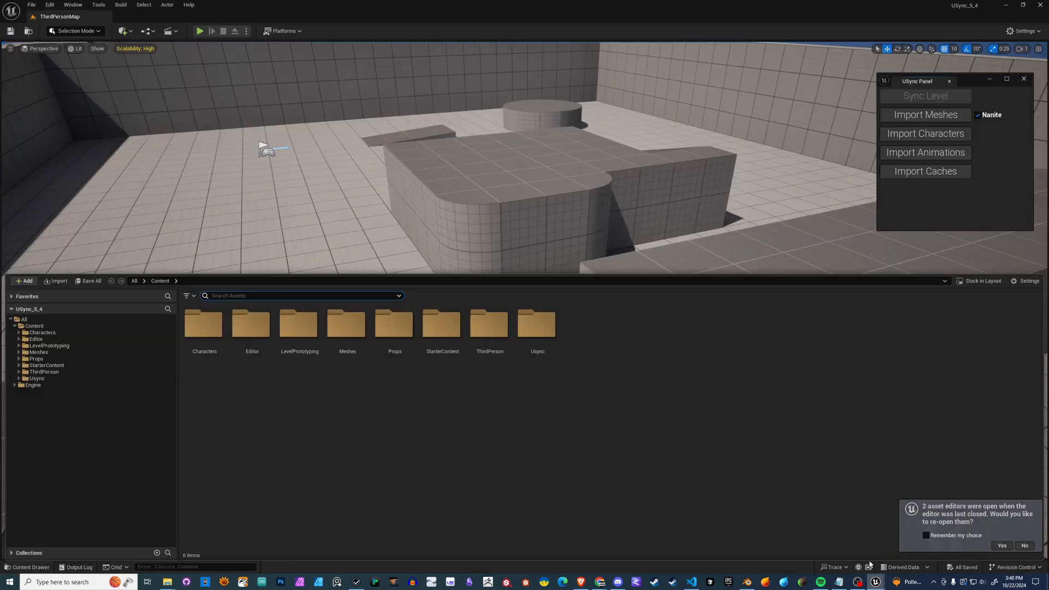
right_click_drag(829, 145, 846, 140)
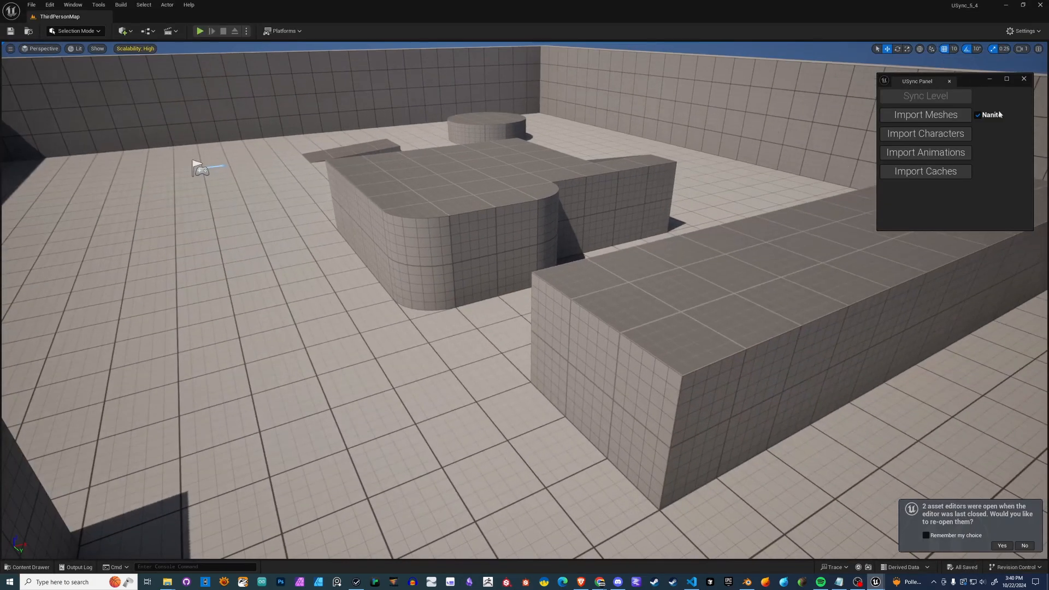
left_click(936, 173)
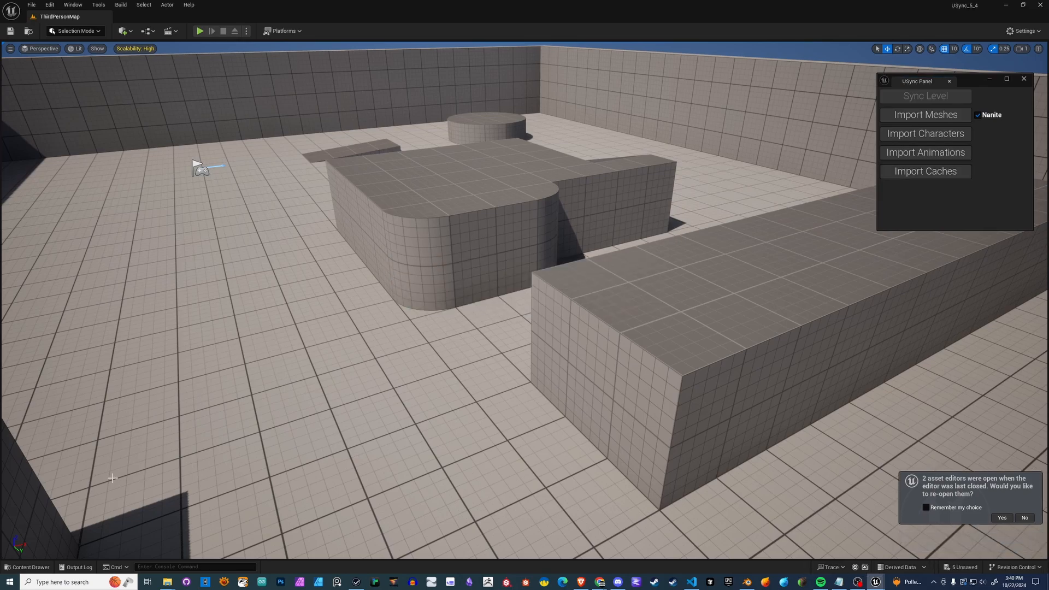
- Place the Pills skeletal mesh from the Caches folder into the level and frame the jar and pills
left_click(32, 566)
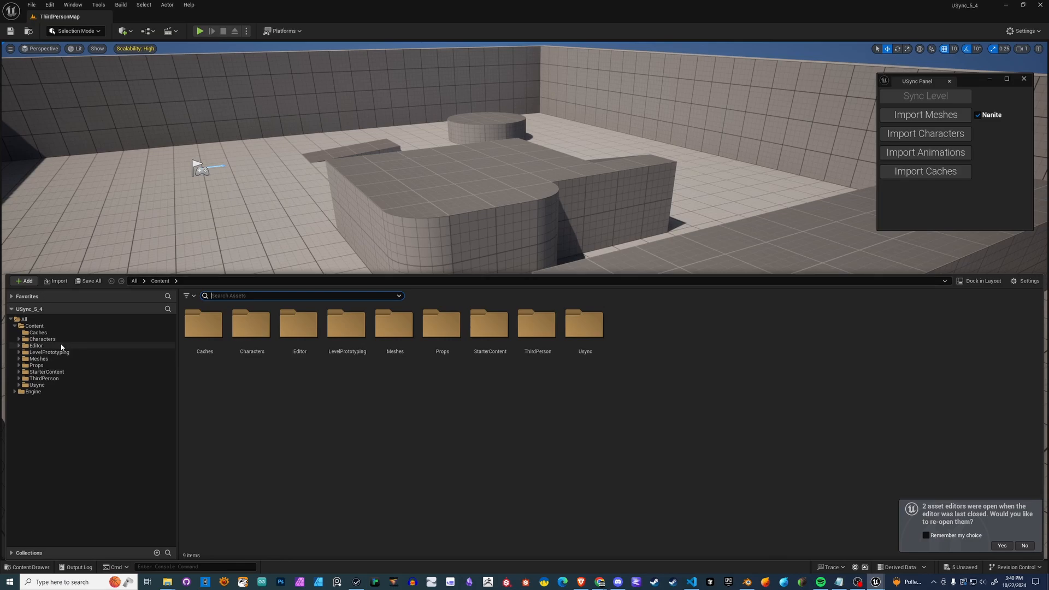
left_click(47, 334)
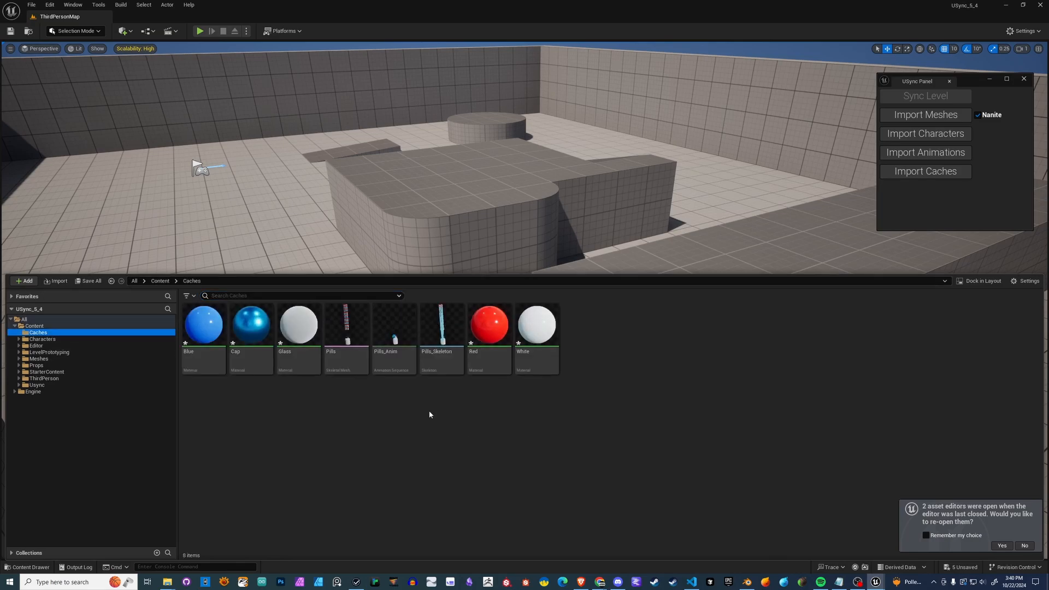
left_click_drag(346, 328, 236, 278)
right_click_drag(237, 277, 202, 173)
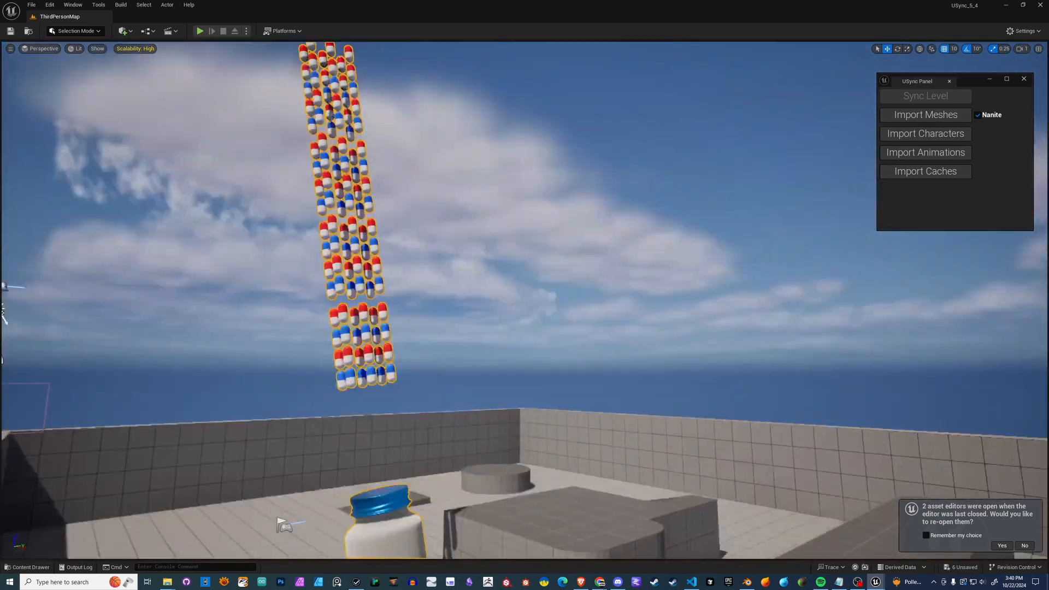
right_click_drag(405, 273, 406, 309)
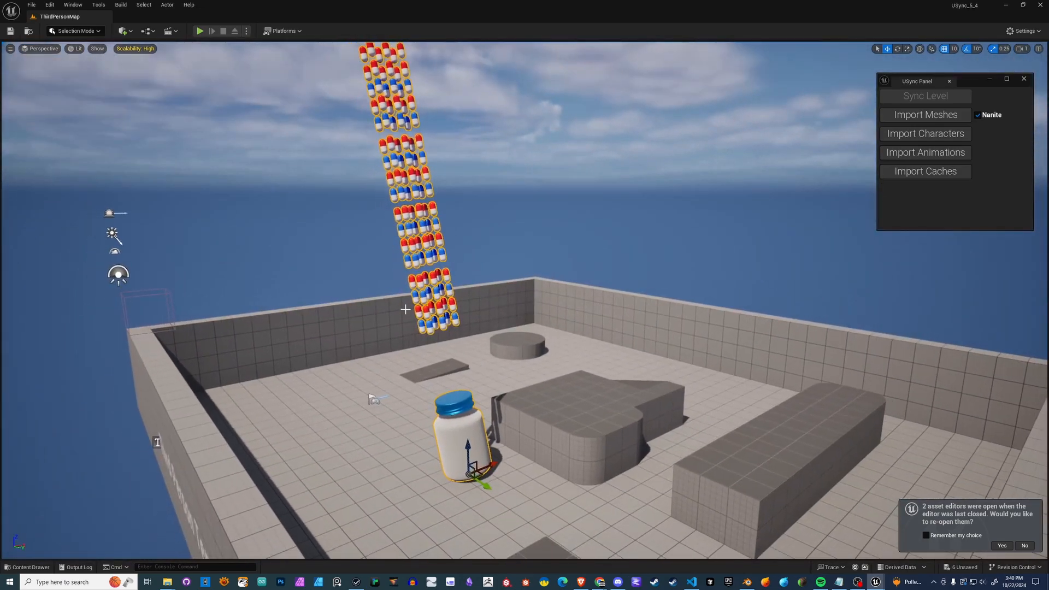
- Search all content for "glass" and assign the existing darker Glass material to Element 3 of the Pills actor
left_click(28, 566)
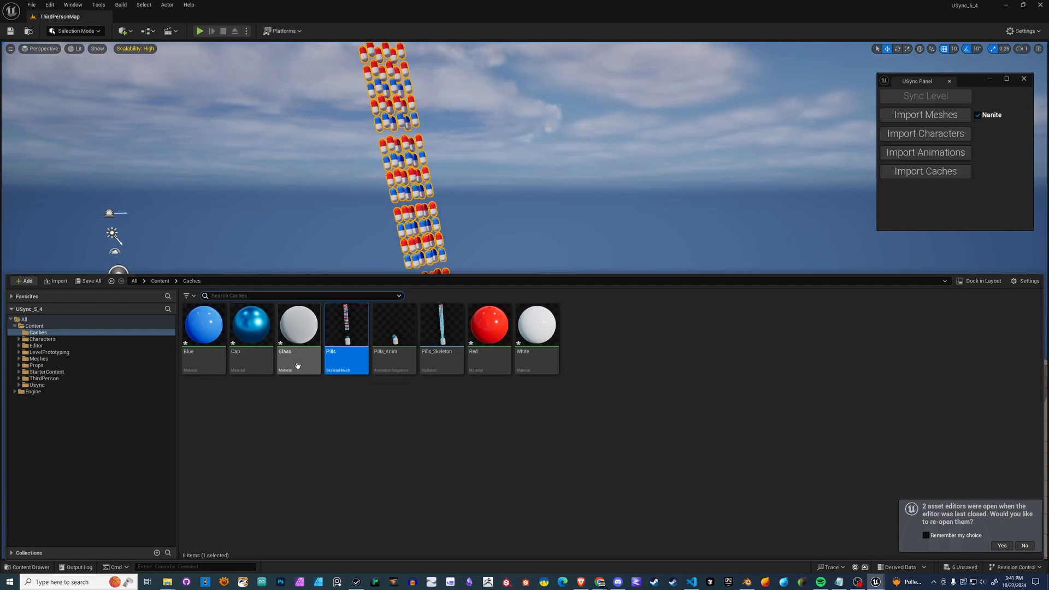
left_click(23, 319)
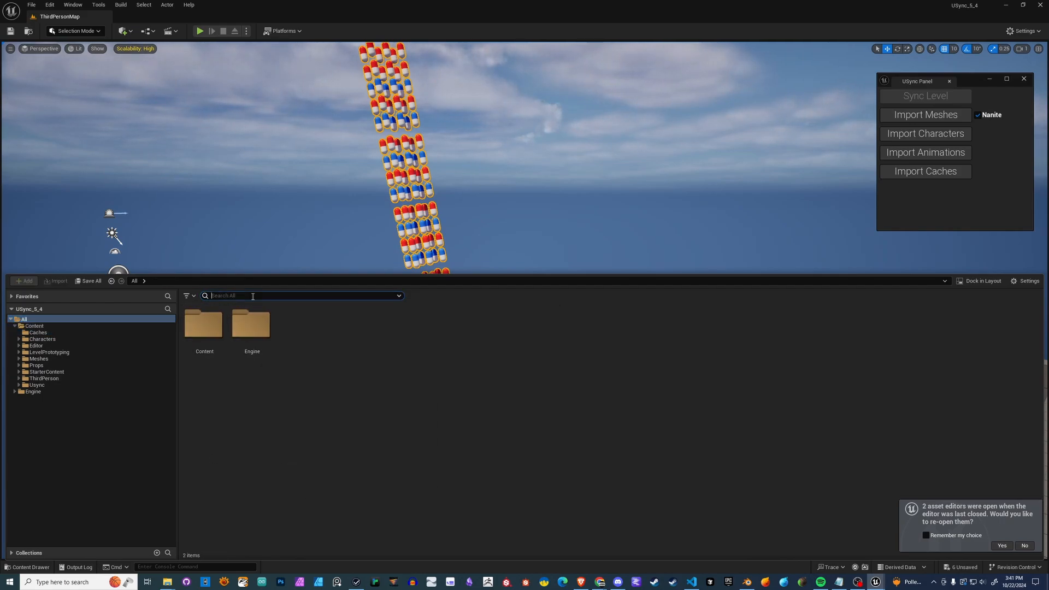
type("glass")
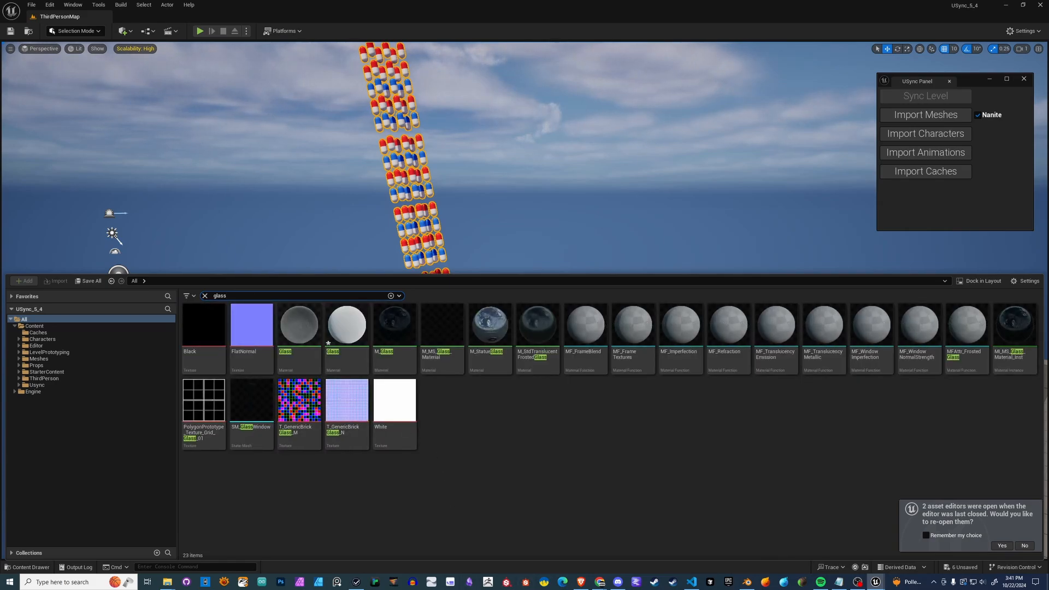
left_click_drag(1048, 20, 625, 63)
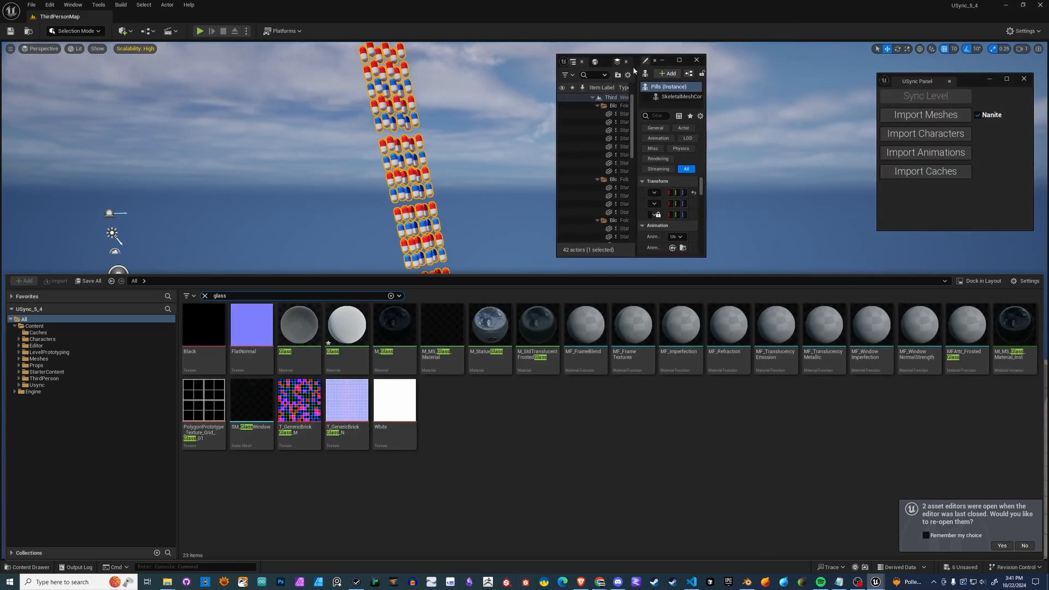
left_click_drag(704, 257, 986, 503)
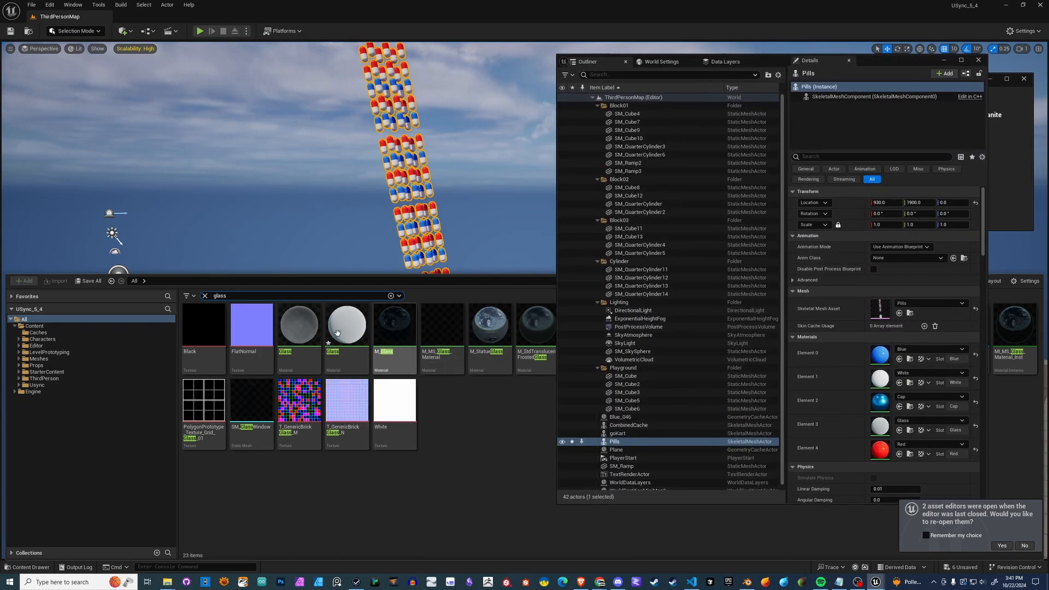
left_click(314, 340)
left_click_drag(315, 340, 880, 428)
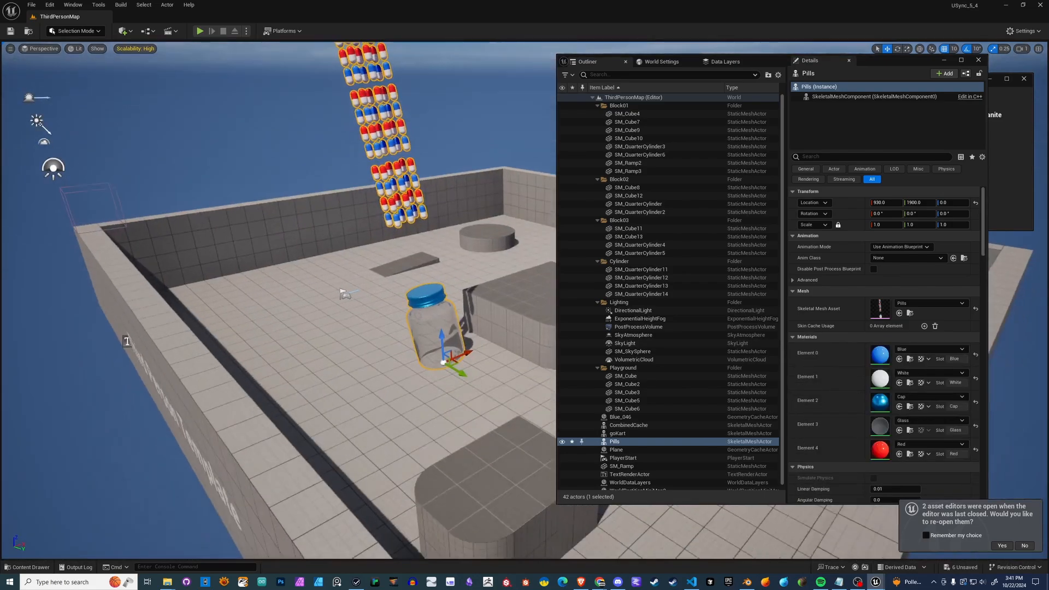
right_click_drag(458, 182, 454, 179)
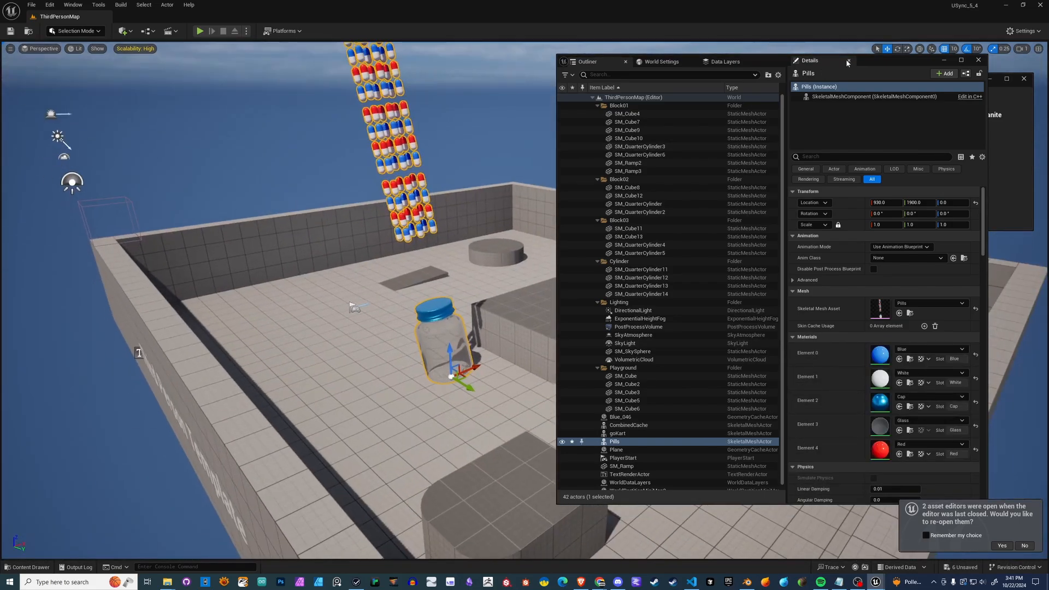
left_click_drag(905, 62, 1048, 322)
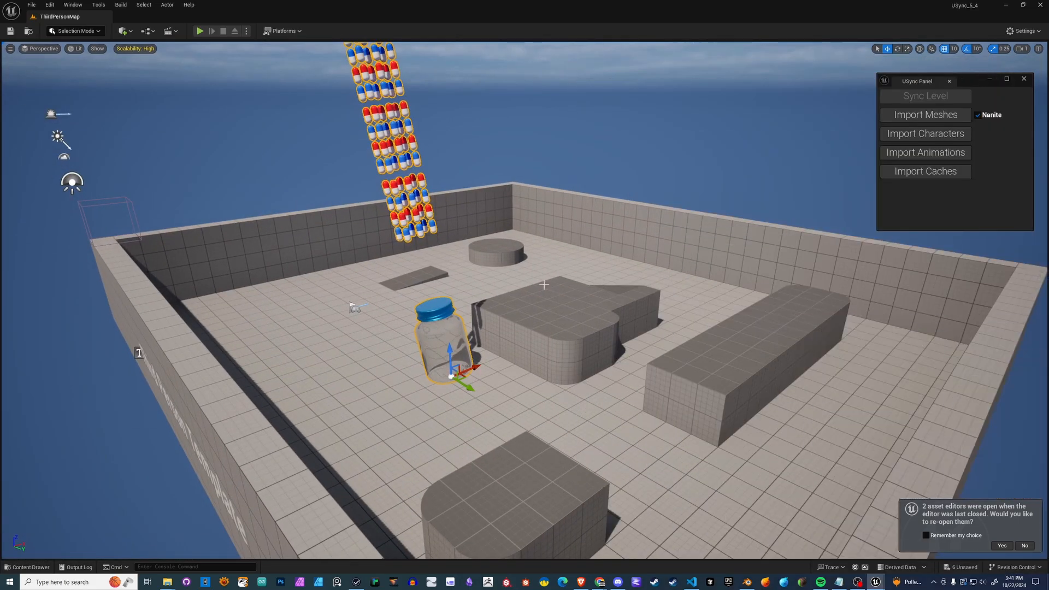
right_click_drag(573, 269, 572, 269)
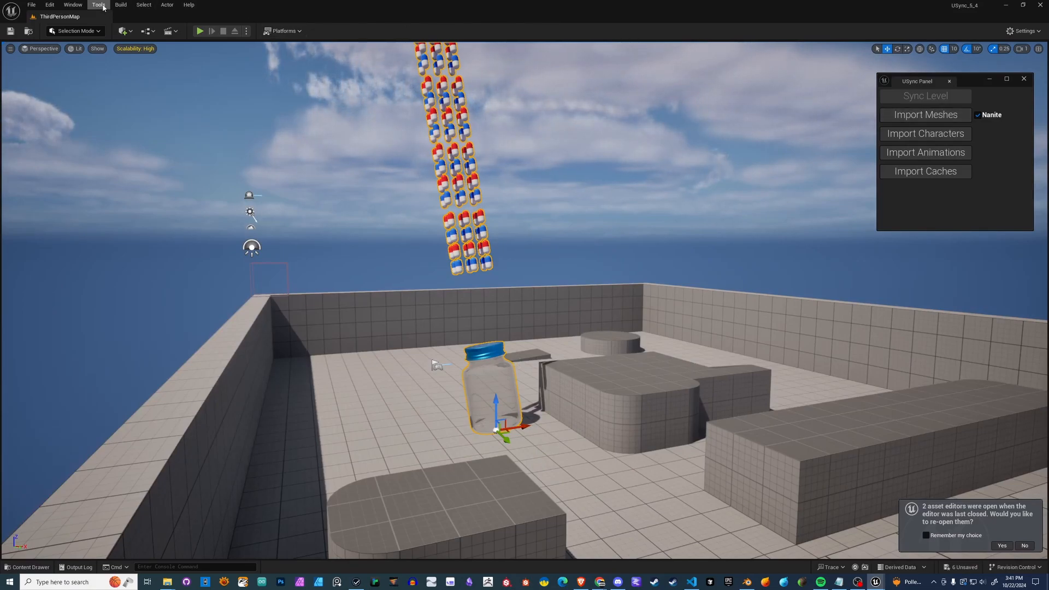
- Open the Details 1 window for the Pills actor, place it beside the jar and show its Animation settings
left_click(72, 5)
mouse_move(110, 73)
mouse_move(121, 49)
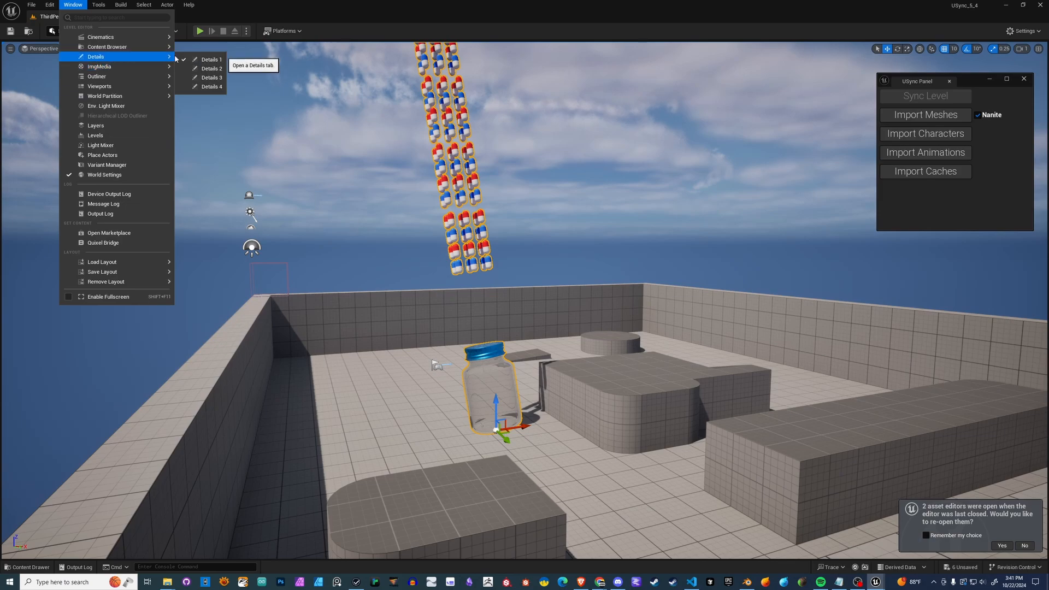
left_click(213, 59)
left_click_drag(596, 175, 888, 268)
scroll(894, 394, "down", 1)
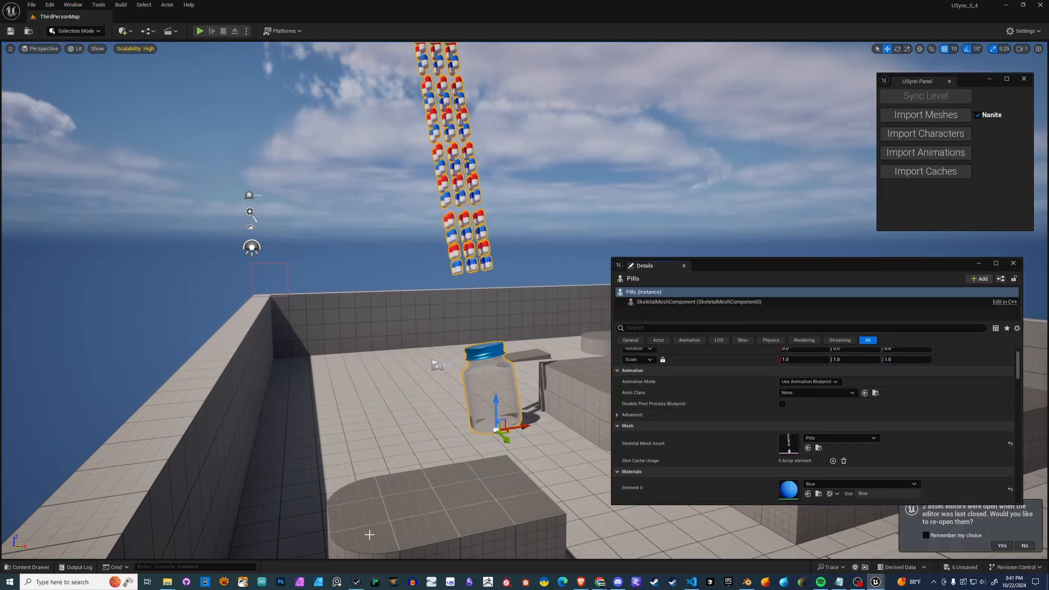
- Clear the asset search in the Caches folder and inspect the details of the Pills_Anim animation sequence
left_click(28, 566)
left_click(47, 333)
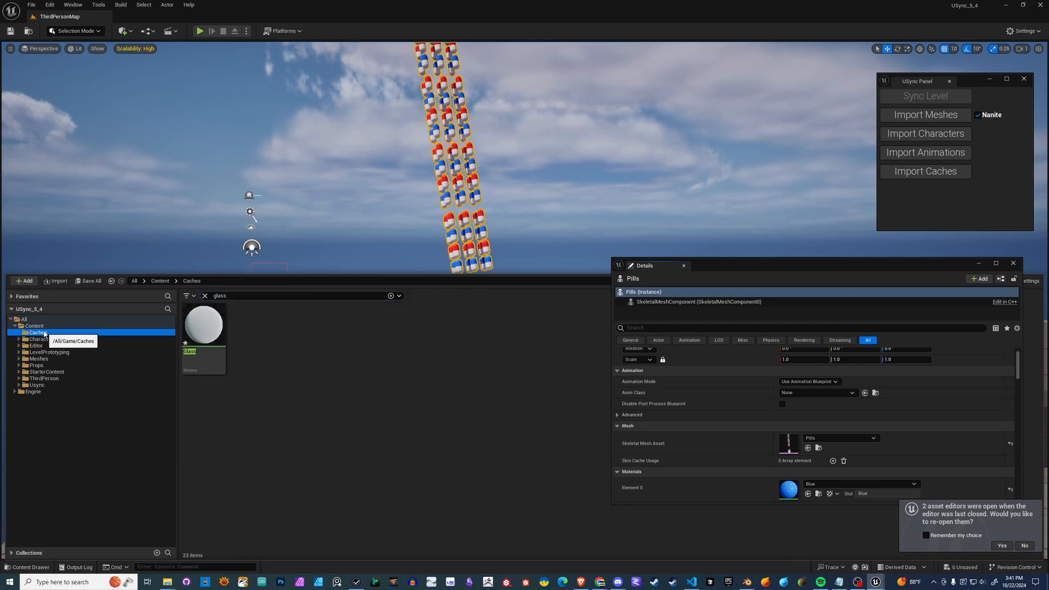
left_click(204, 296)
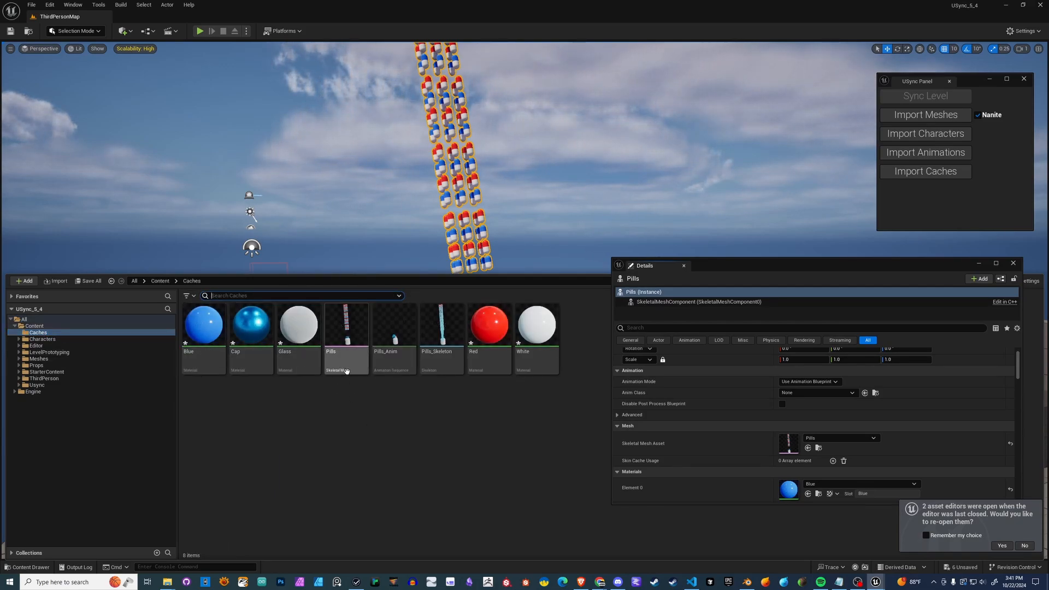
mouse_move(387, 374)
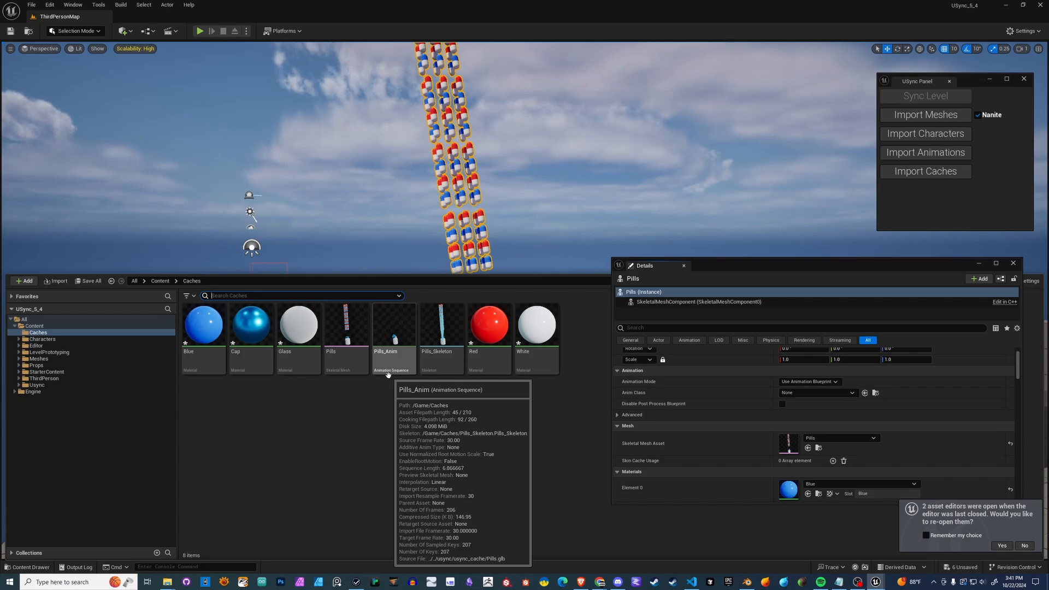
mouse_move(446, 368)
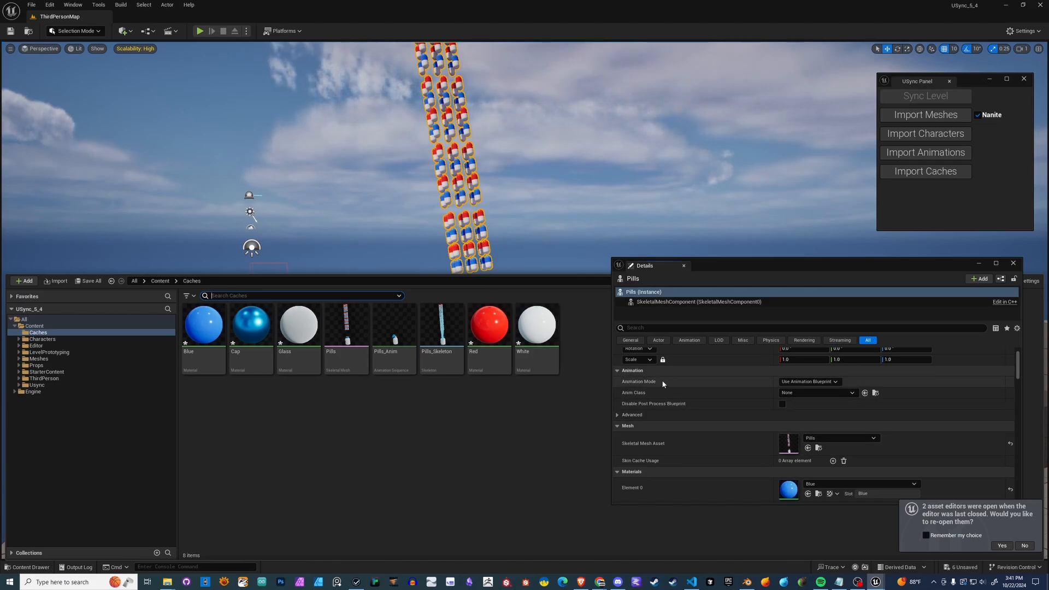
- Set the Pills actor's animation mode to Use Animation Asset and assign Pills_Anim as the animation to play
left_click(807, 381)
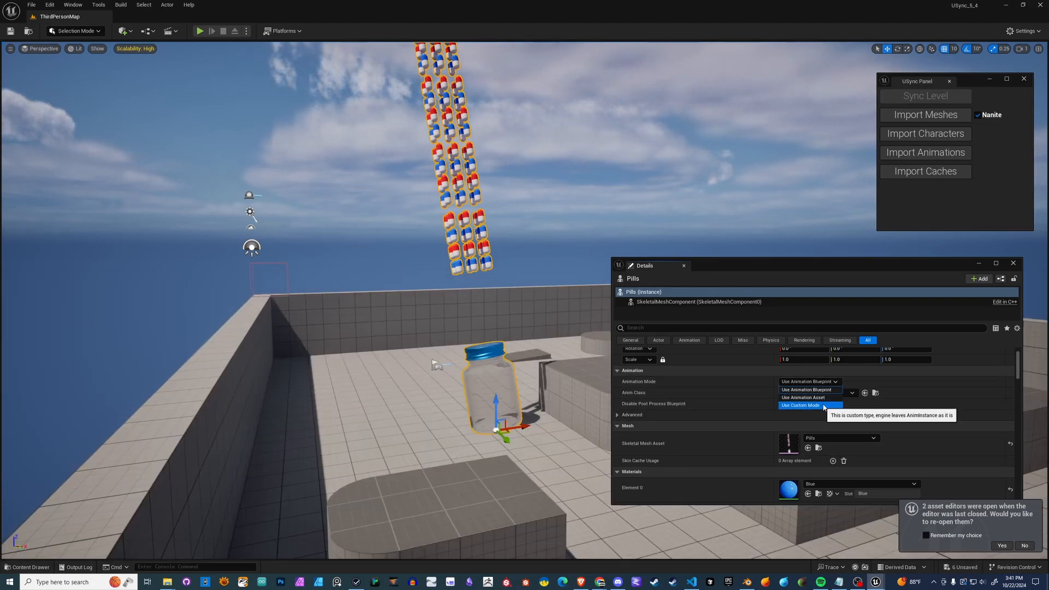
left_click(803, 397)
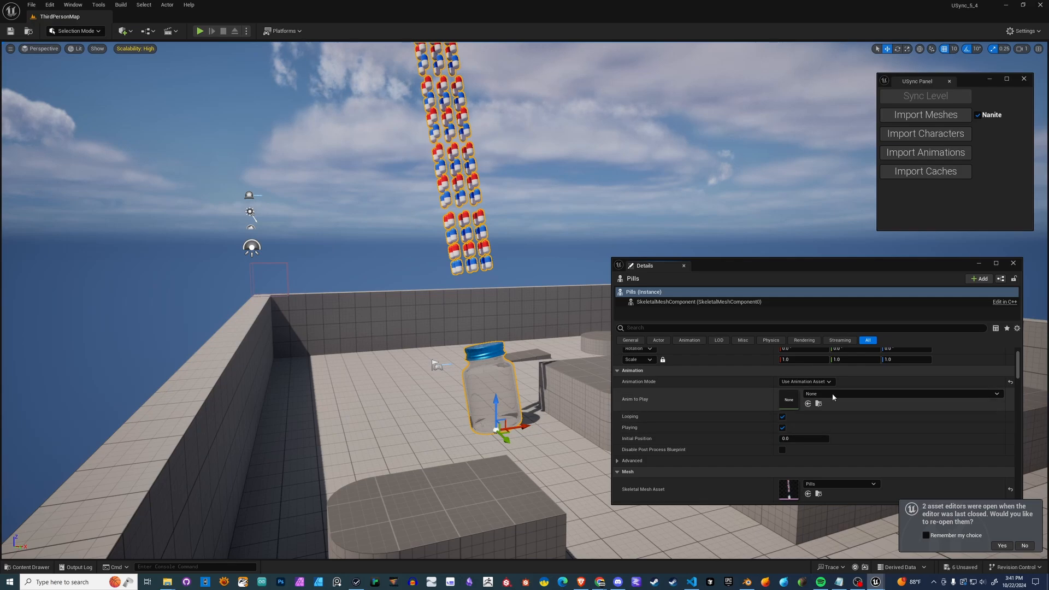
left_click(833, 394)
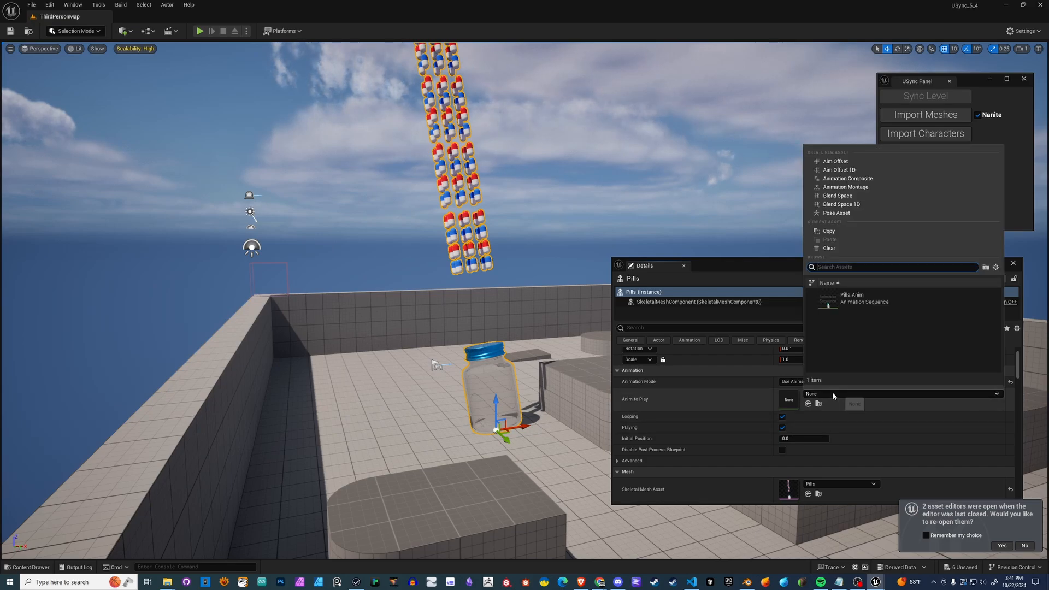
left_click(873, 301)
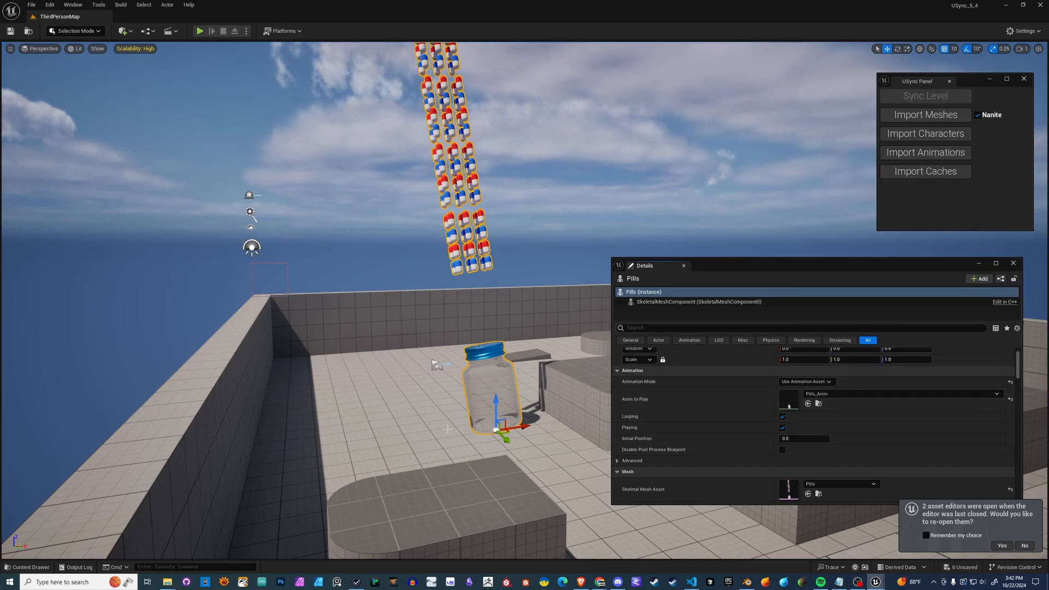
- Play the level, run the character around the jar to check the looping pill animation, and stop the session
left_click(200, 31)
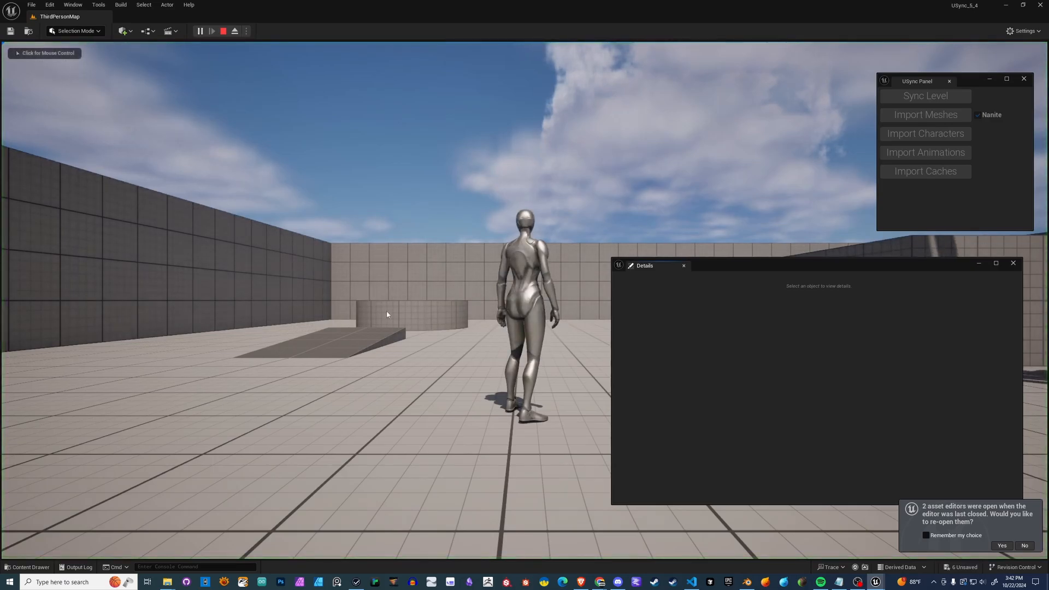
key("w")
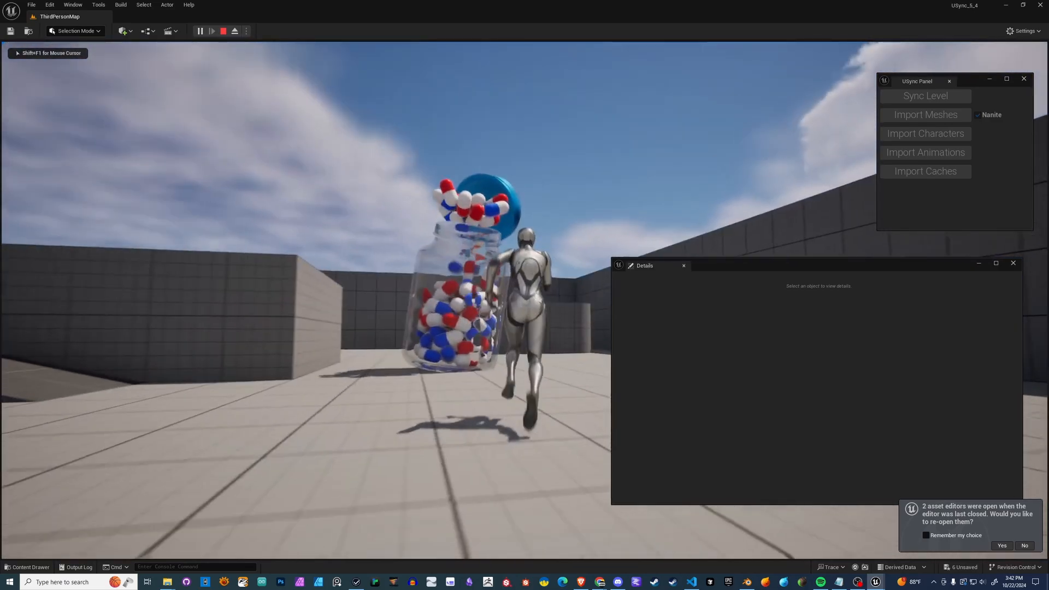
key("space")
key("w")
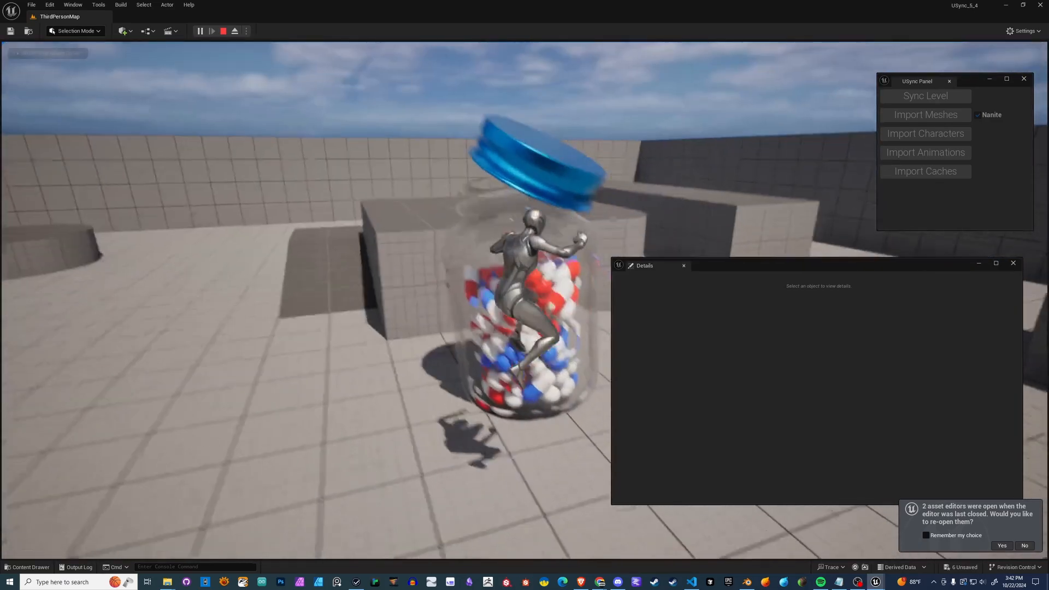
key("w")
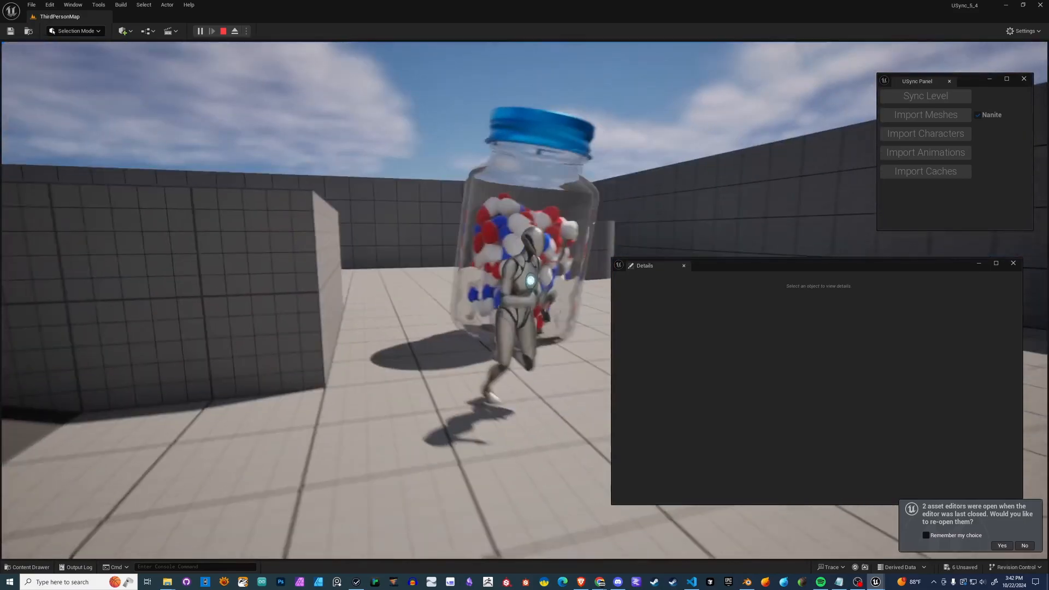
key("space")
key("w")
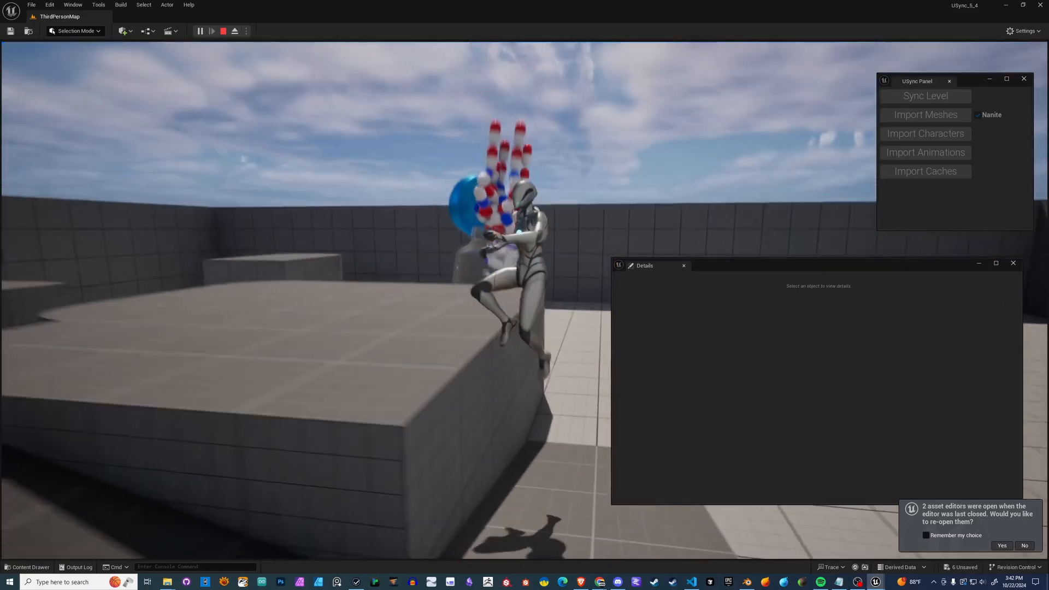
key("space")
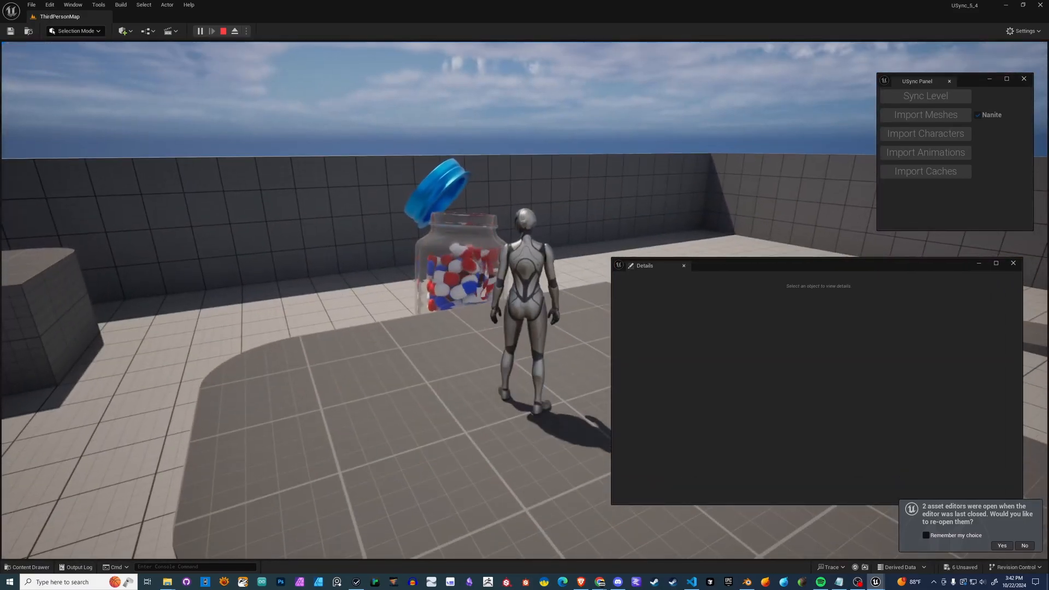
key("Escape")
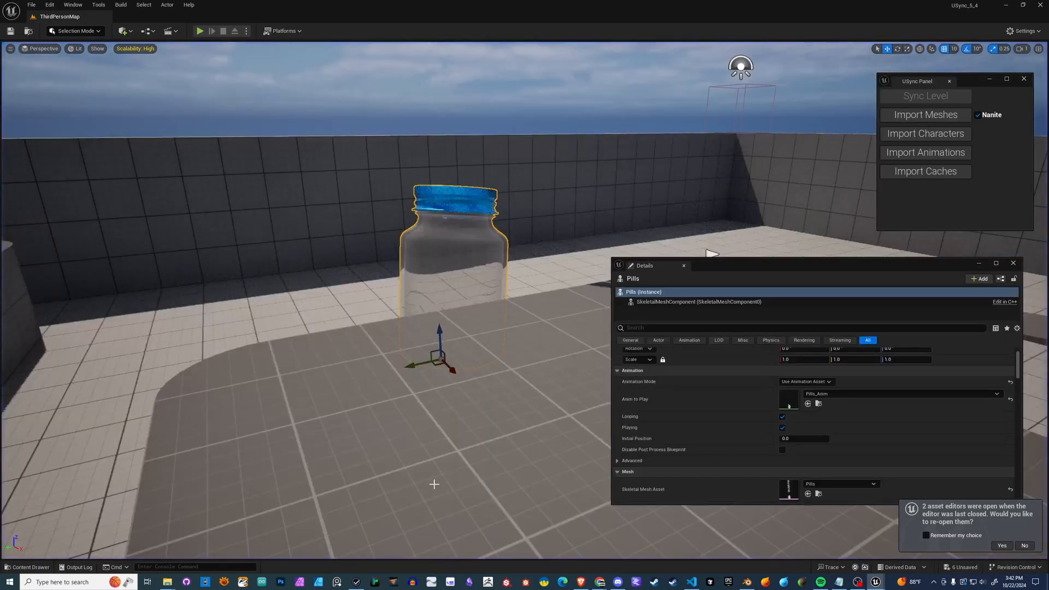
- Switch to Blender, unhide the Plane cloth object and select it above the jar
left_click(747, 582)
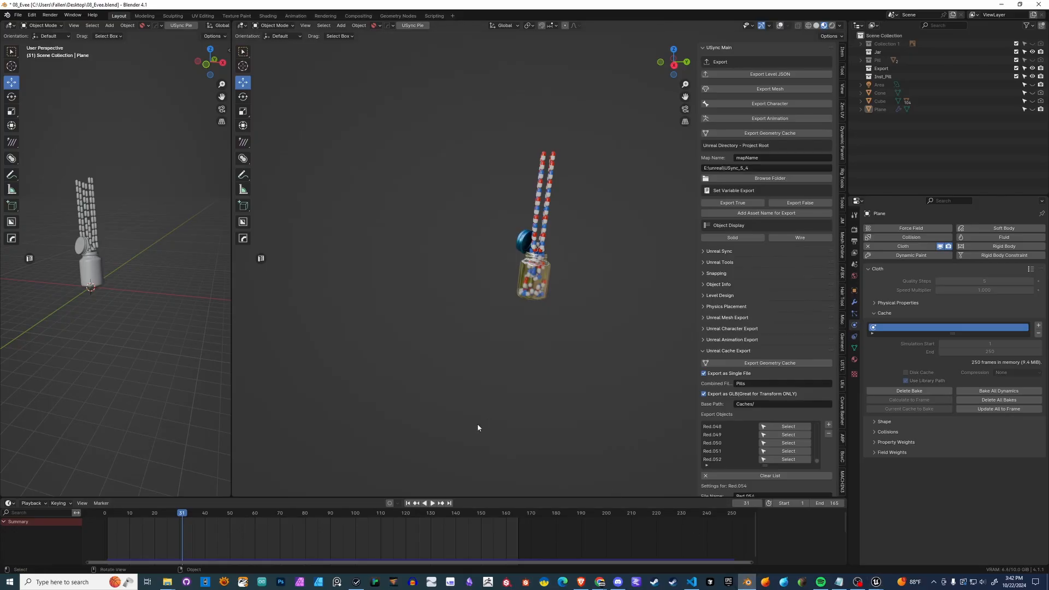
left_click(1032, 109)
left_click(573, 216)
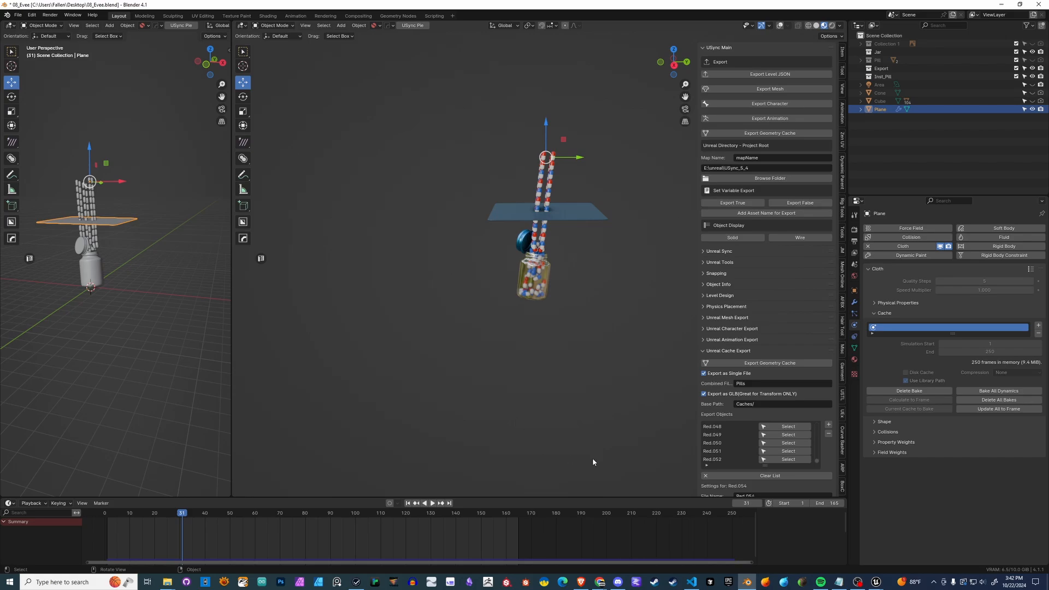
- Clear the cache export list, add only the plane, and export its geometry cache with single-file and GLB export turned off
scroll(725, 325, "down", 2)
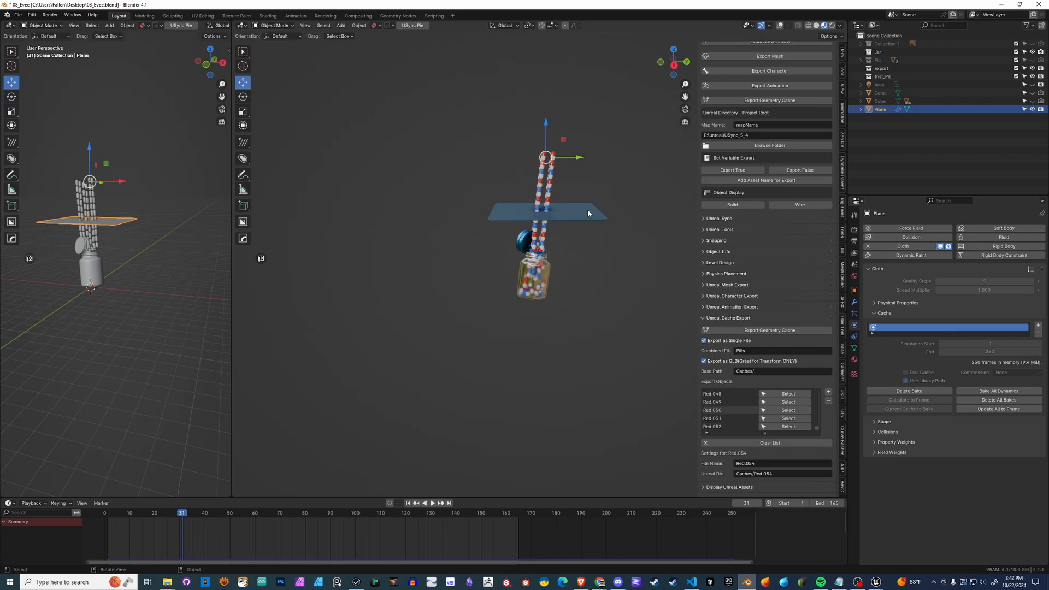
left_click(769, 442)
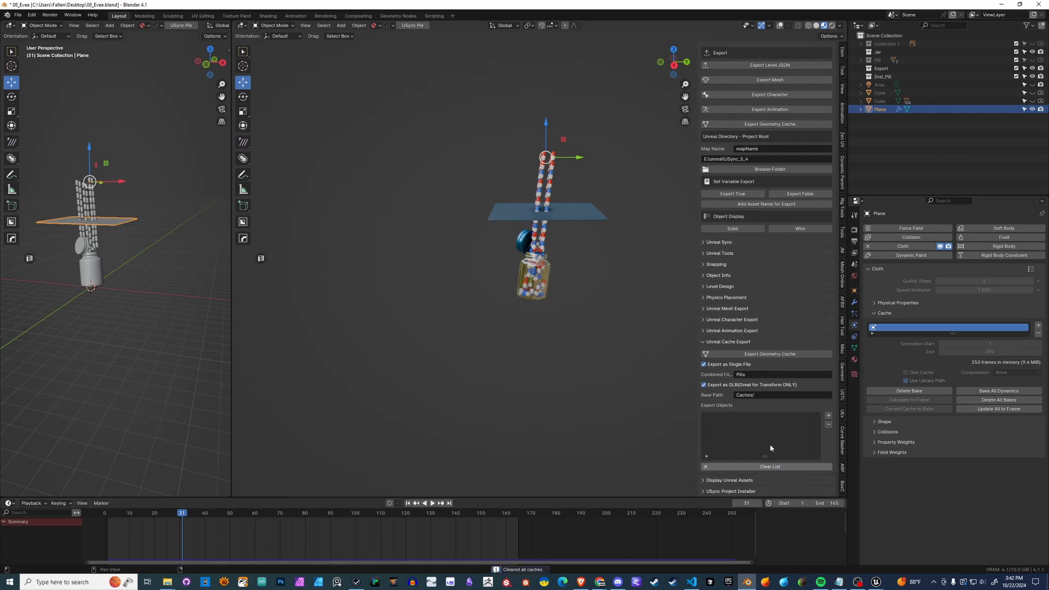
left_click(828, 415)
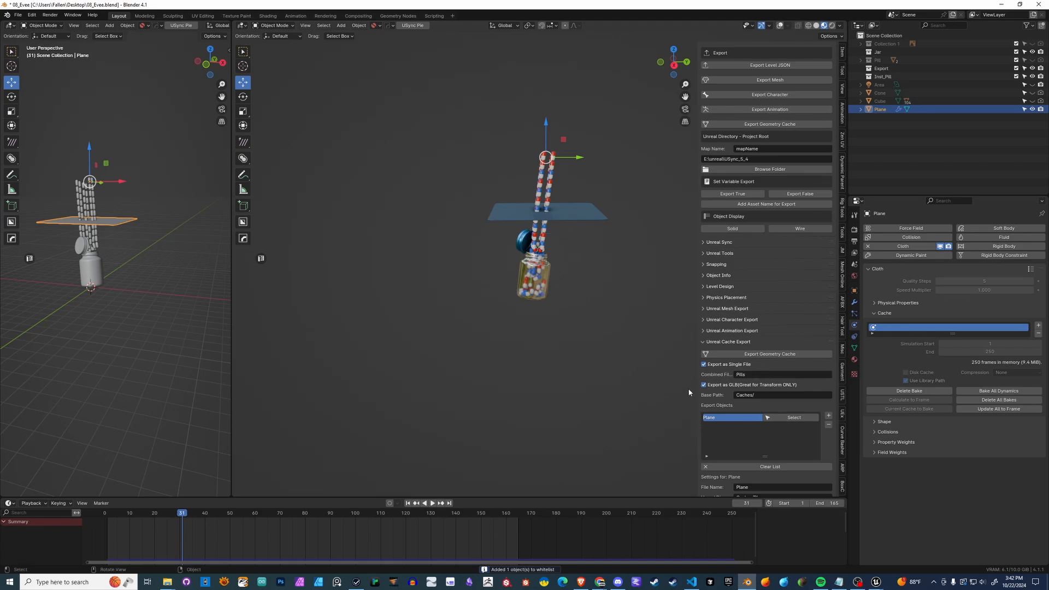
left_click(704, 384)
left_click(704, 363)
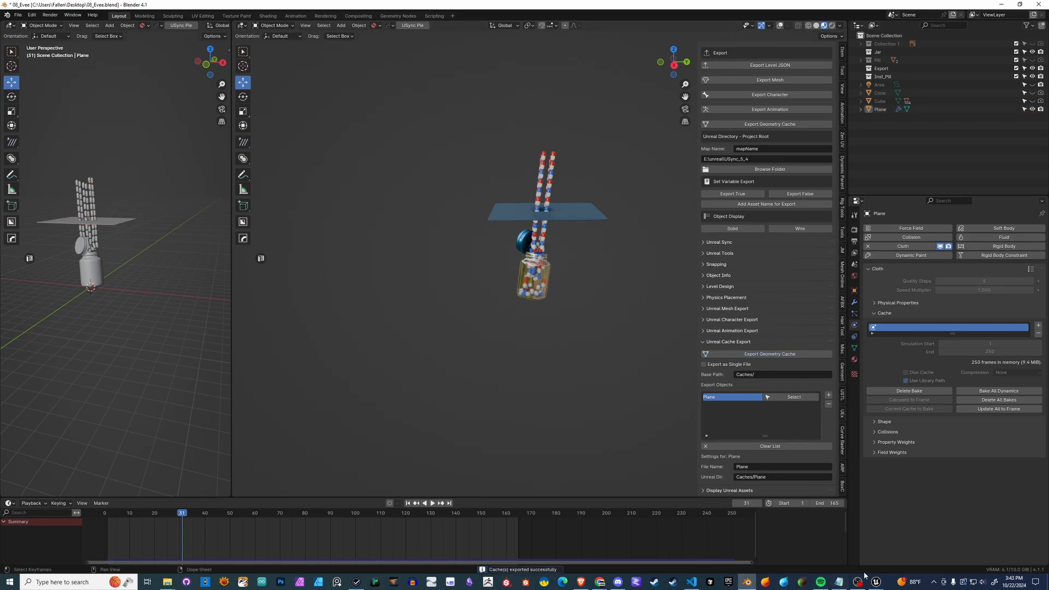
- Switch back to the Unreal Editor project and import the plane's cache with USync
mouse_move(875, 581)
left_click(855, 558)
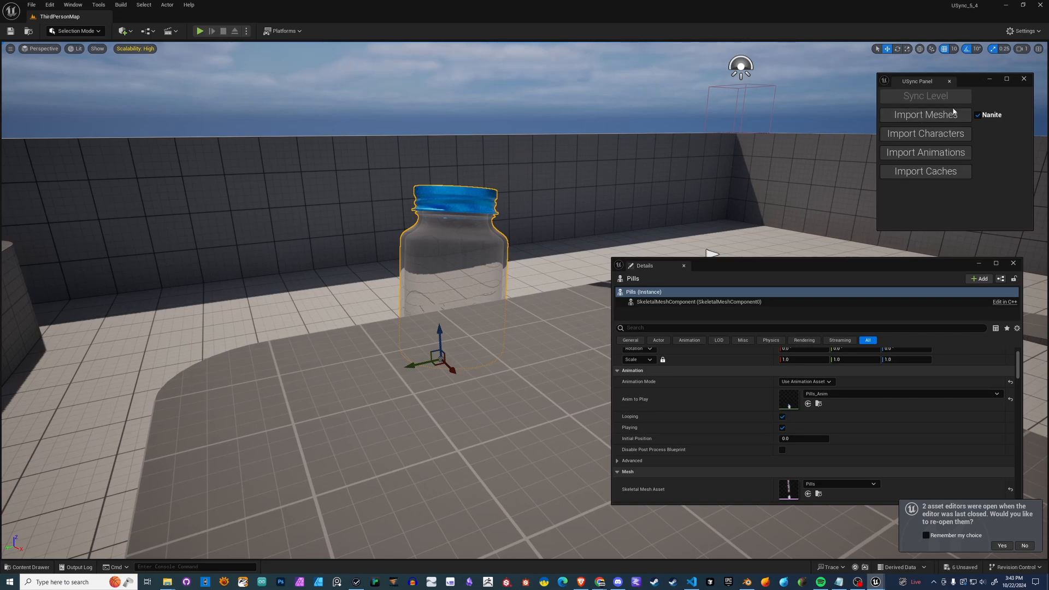
left_click(930, 170)
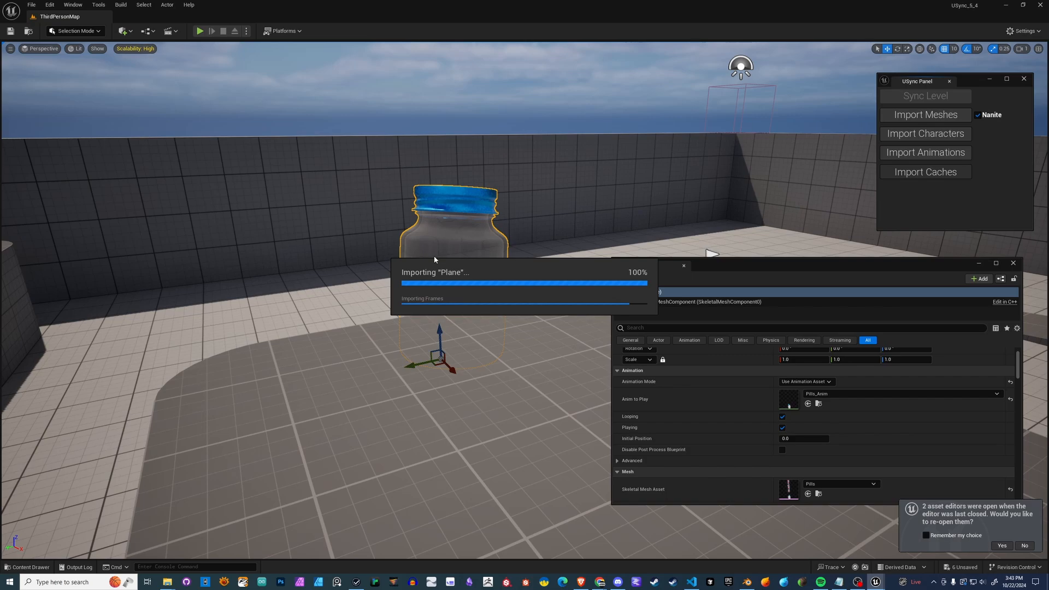
- Place the Plane geometry cache from the Caches/Plane folder into the level near the jar
left_click(34, 567)
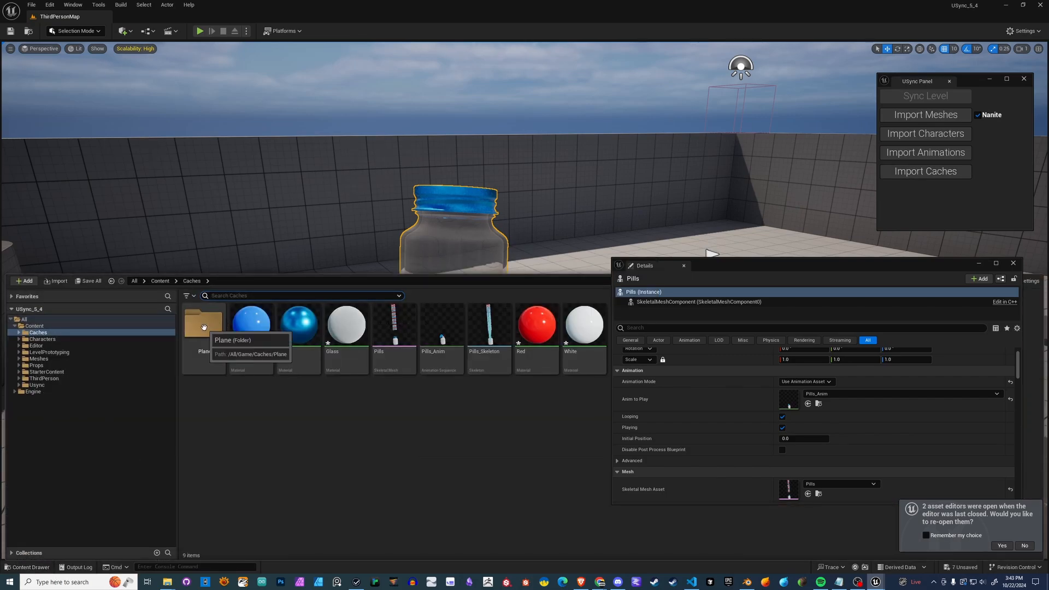
double_click(204, 326)
left_click(264, 347)
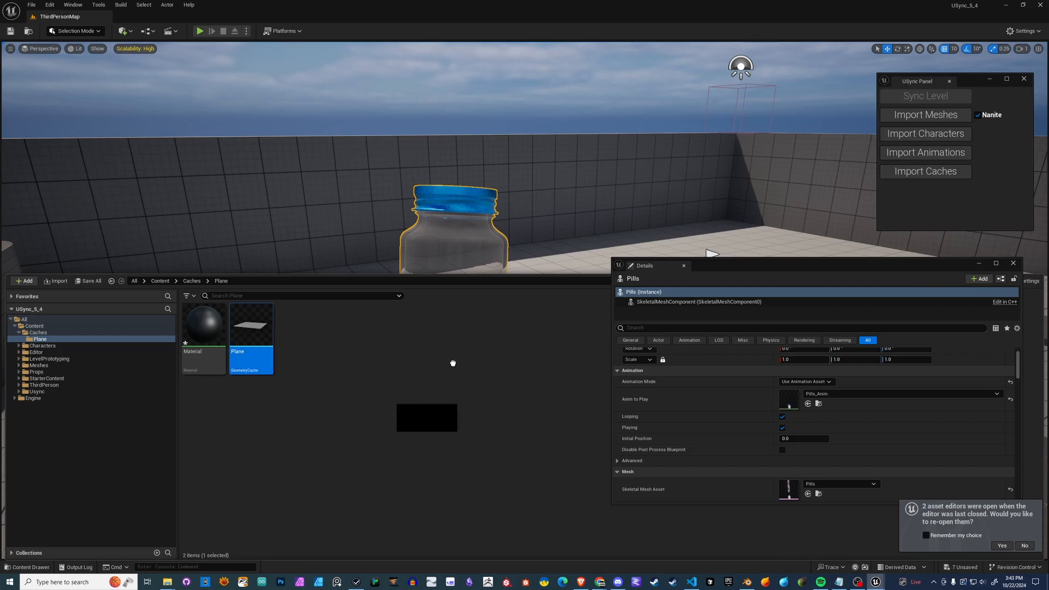
left_click_drag(453, 364, 370, 313)
right_click_drag(470, 389, 557, 339)
scroll(471, 389, "up", 5)
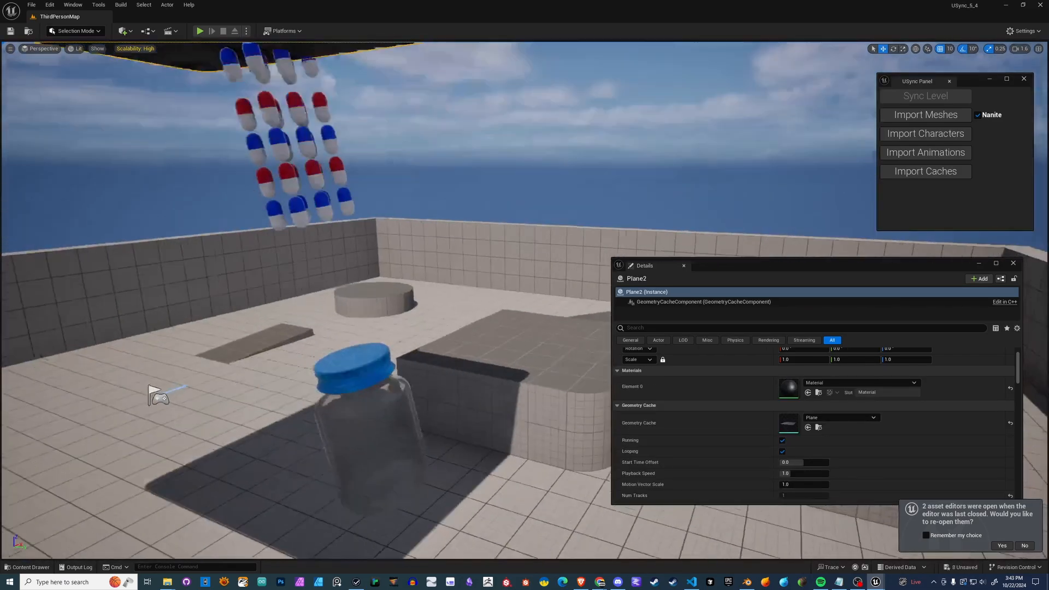
right_click_drag(445, 345, 344, 412)
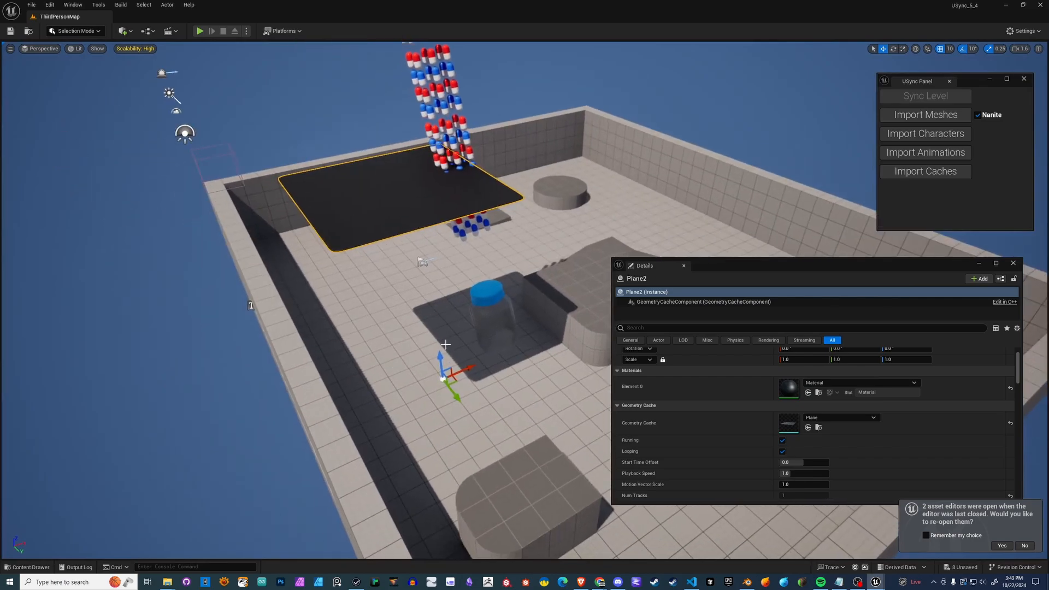
- Copy the Pills actor's location onto the plane cache, setting it to 930, 1900, 0 to align it with the jar
left_click(491, 317)
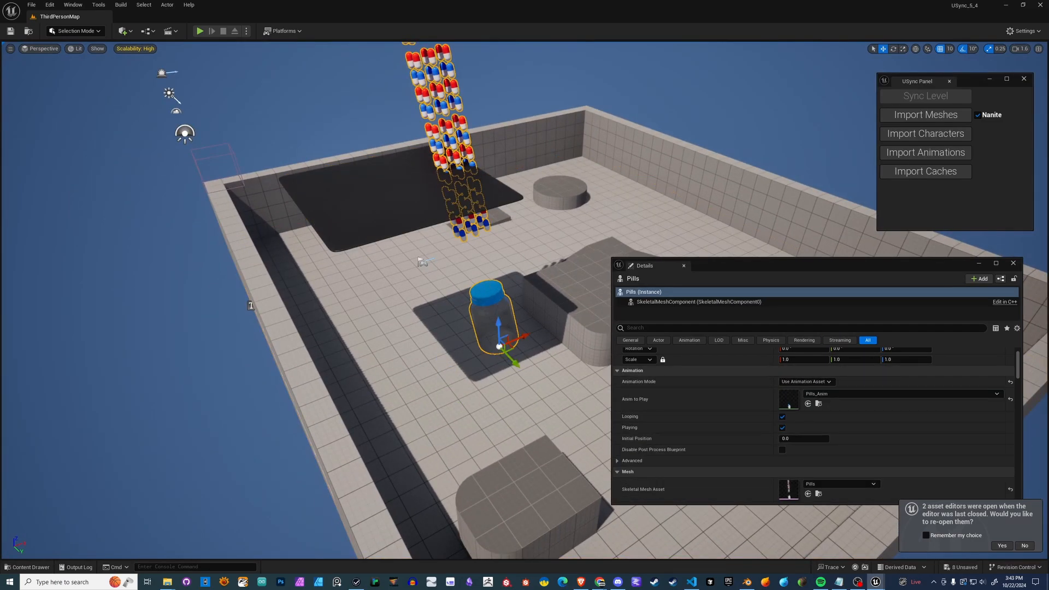
left_click(372, 215)
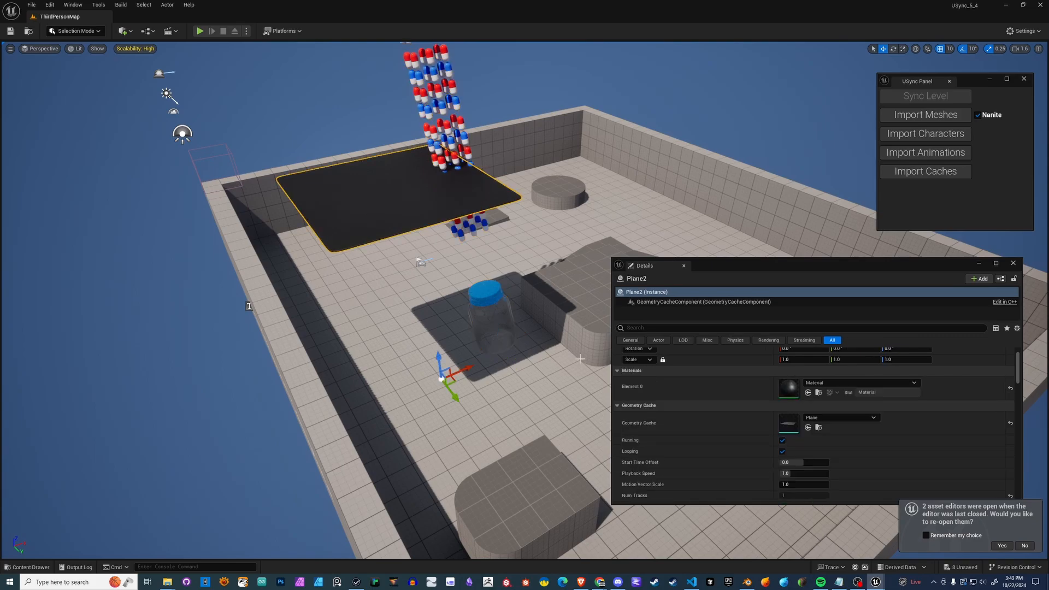
scroll(751, 388, "up", 1)
right_click(742, 363)
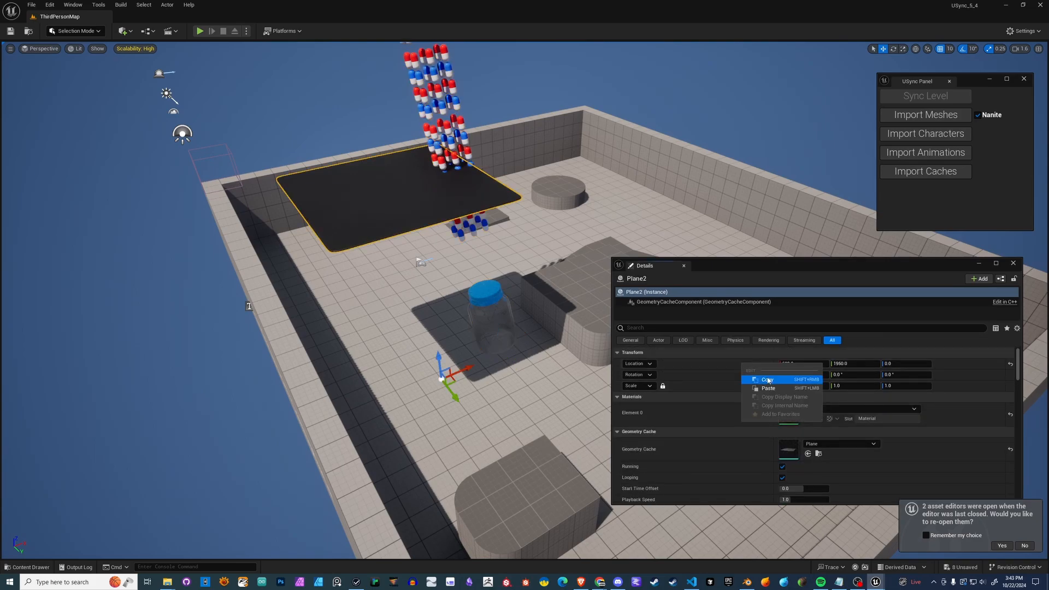
left_click(770, 388)
right_click_drag(546, 262, 551, 201)
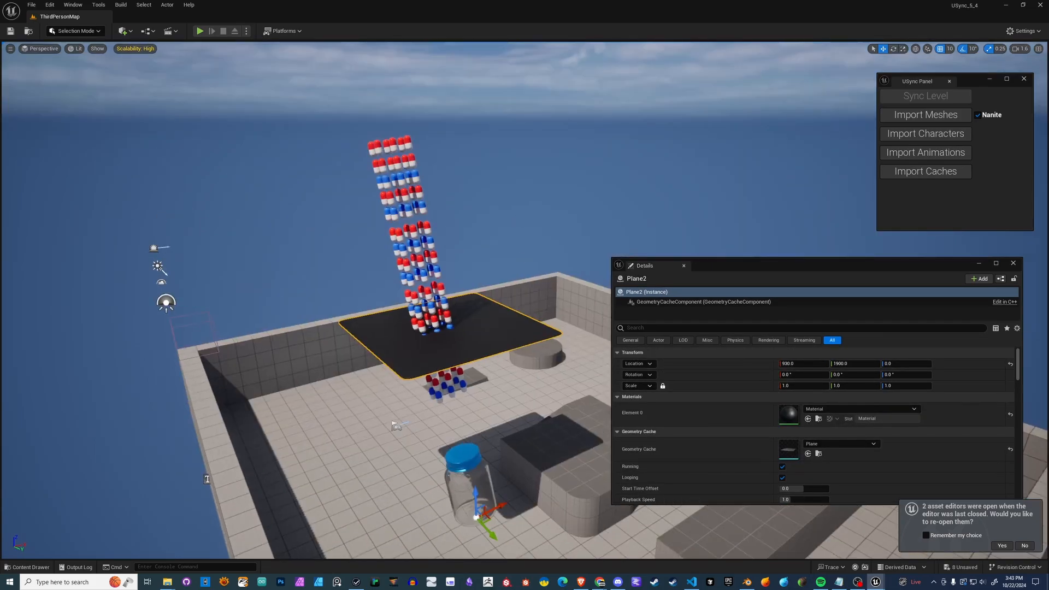
- Play the level and move the character around the jar to watch the cloth cache fall over it
left_click(199, 32)
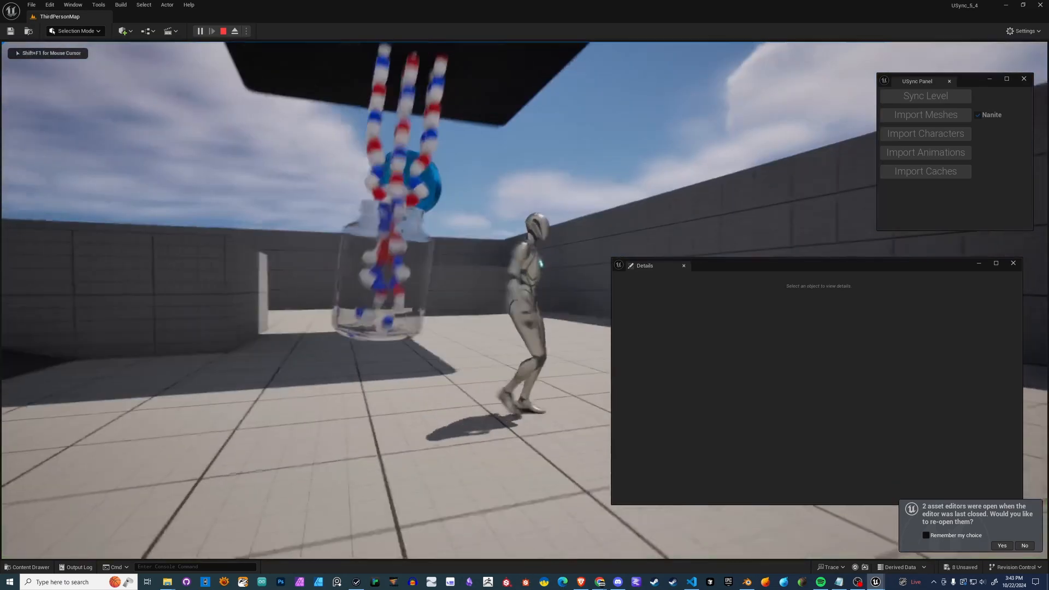
key("space")
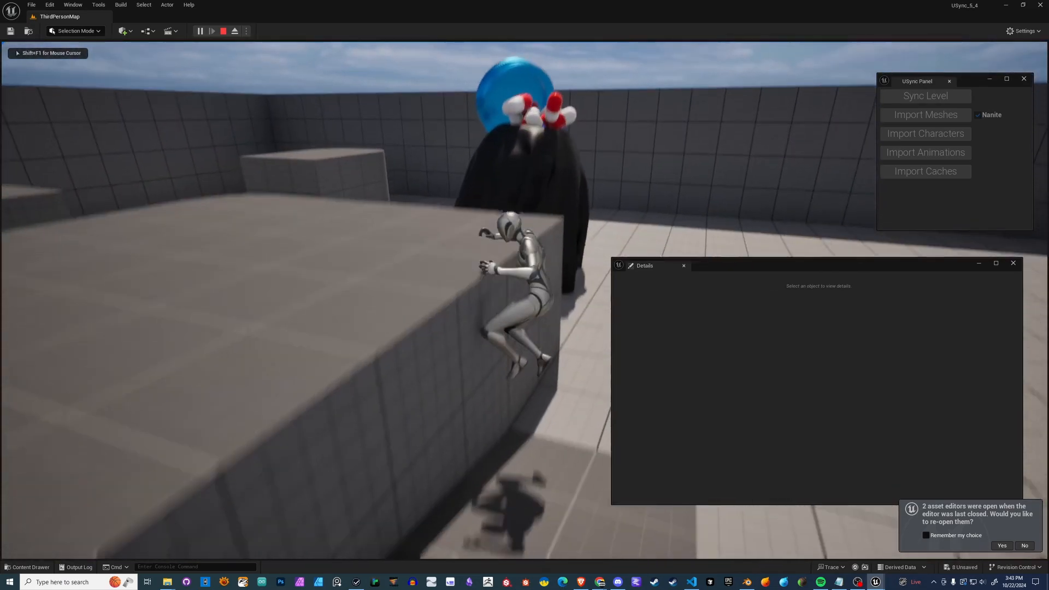
key("space")
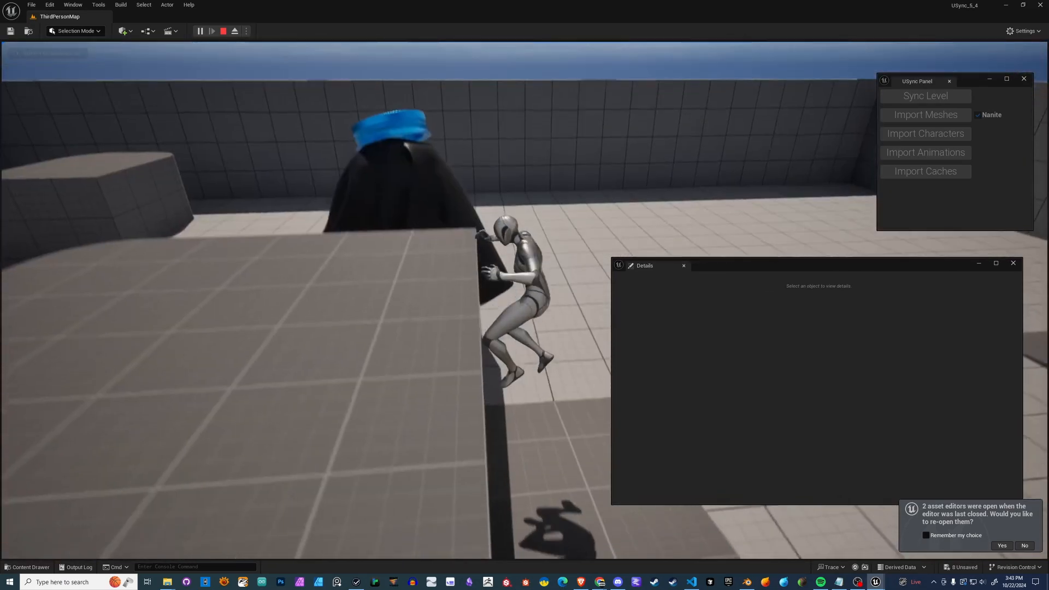
key("space")
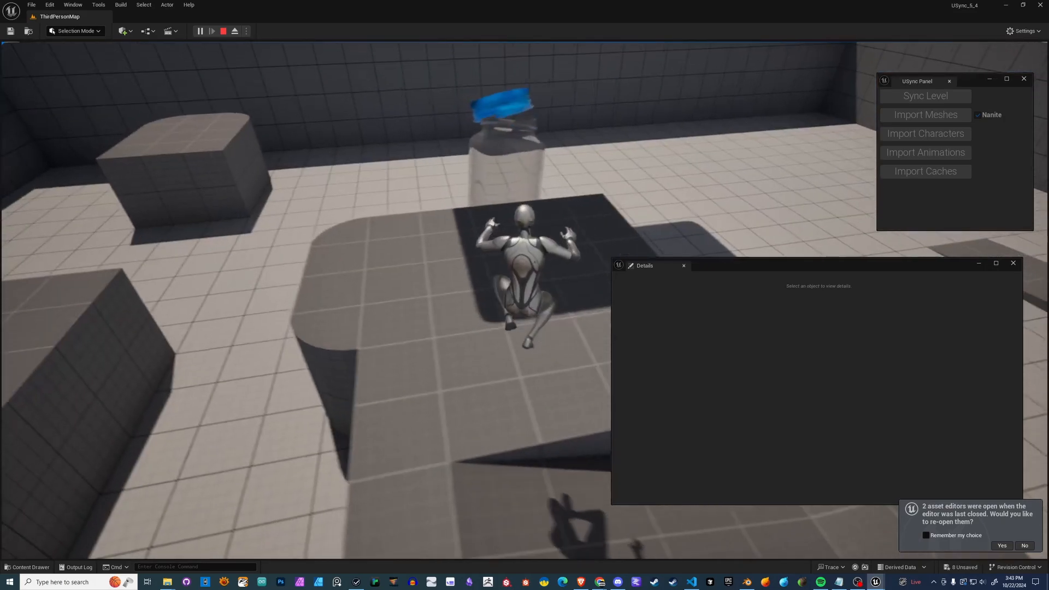
key("w")
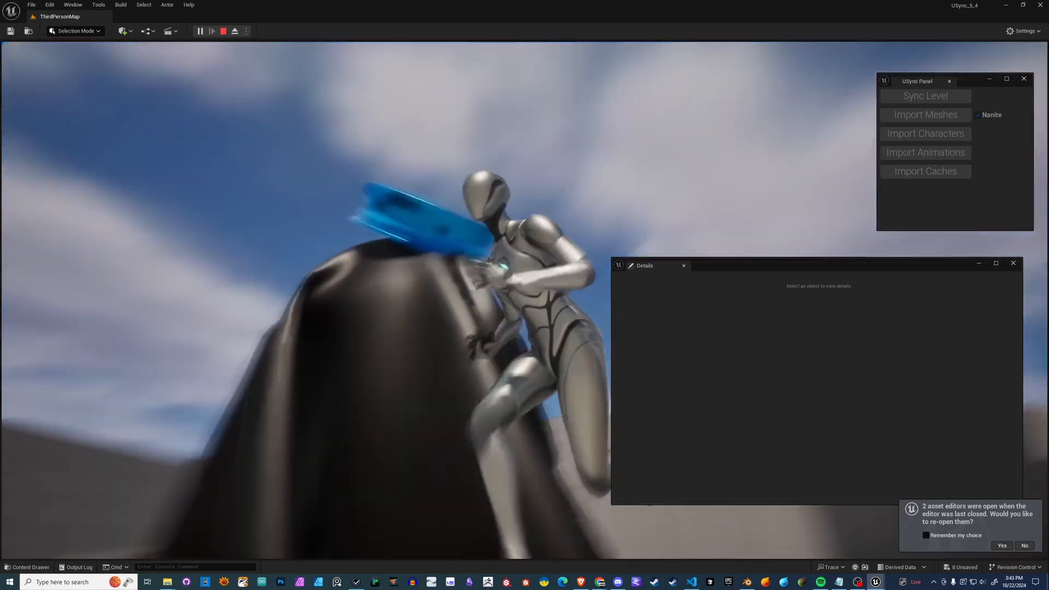
key("a")
key("a")
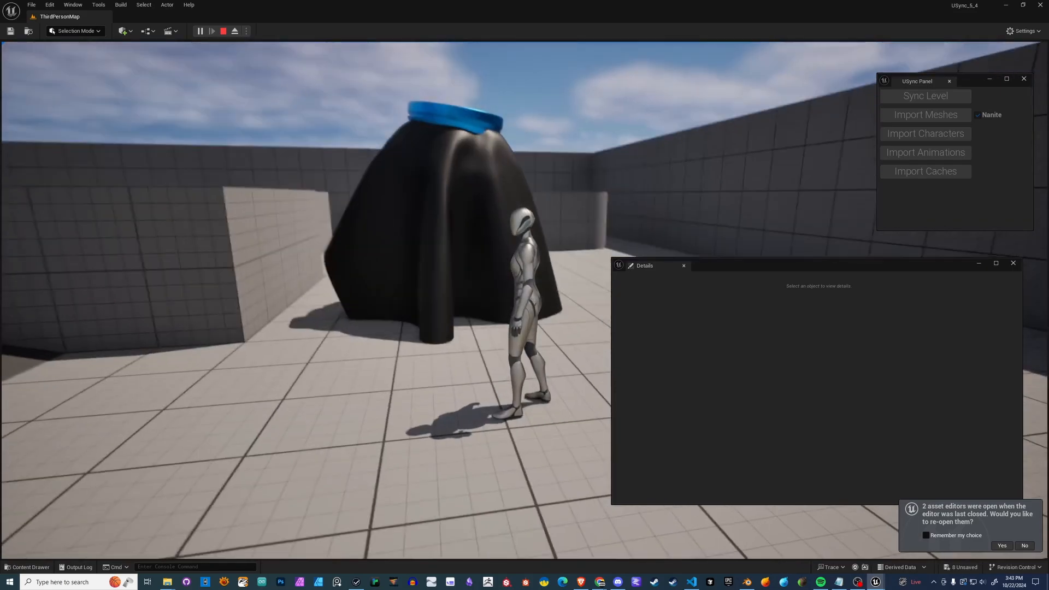